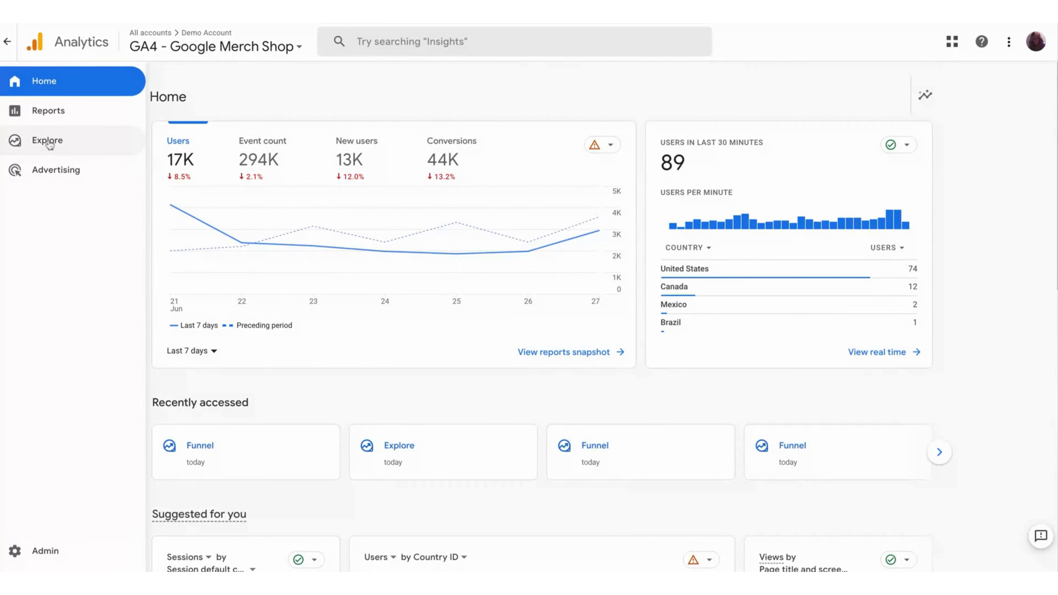
Open the explorations overview and start a new exploration from the Funnel exploration template
{"action": "left_click", "coordinate": [44, 141]}
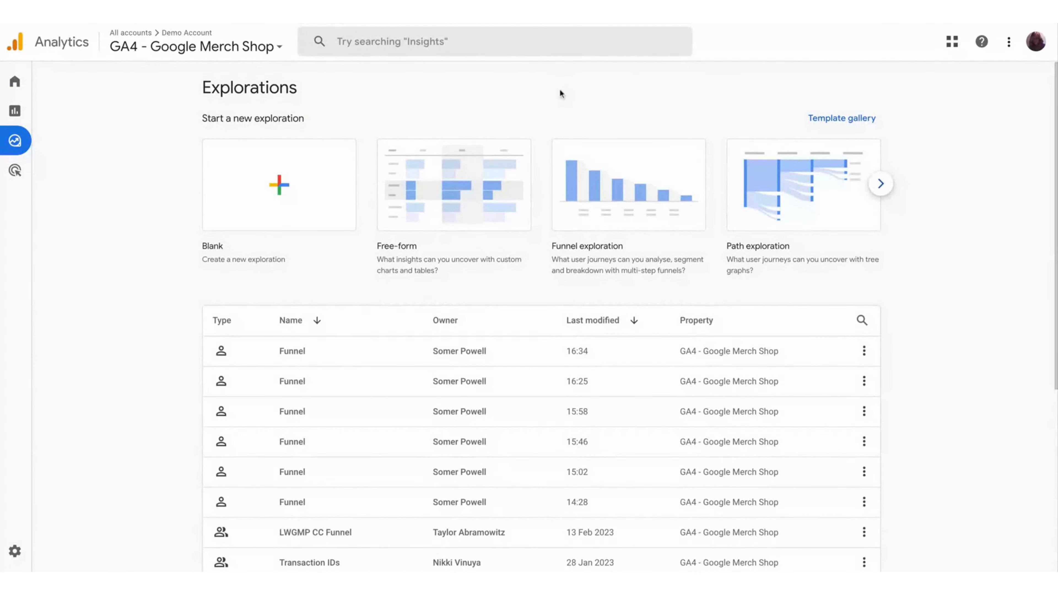
{"action": "scroll", "coordinate": [546, 296], "scroll_direction": "down", "scroll_amount": 2}
{"action": "scroll", "coordinate": [547, 298], "scroll_direction": "up", "scroll_amount": 2}
{"action": "left_click", "coordinate": [623, 184]}
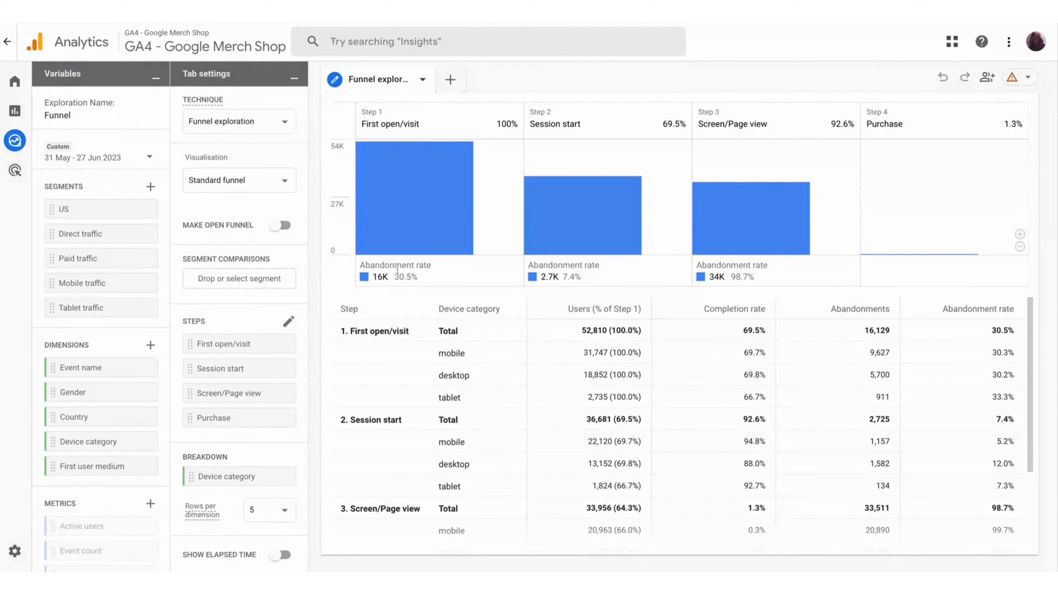
Add another tab to the exploration using the Funnel exploration technique
{"action": "mouse_move", "coordinate": [740, 225]}
{"action": "left_click", "coordinate": [452, 83]}
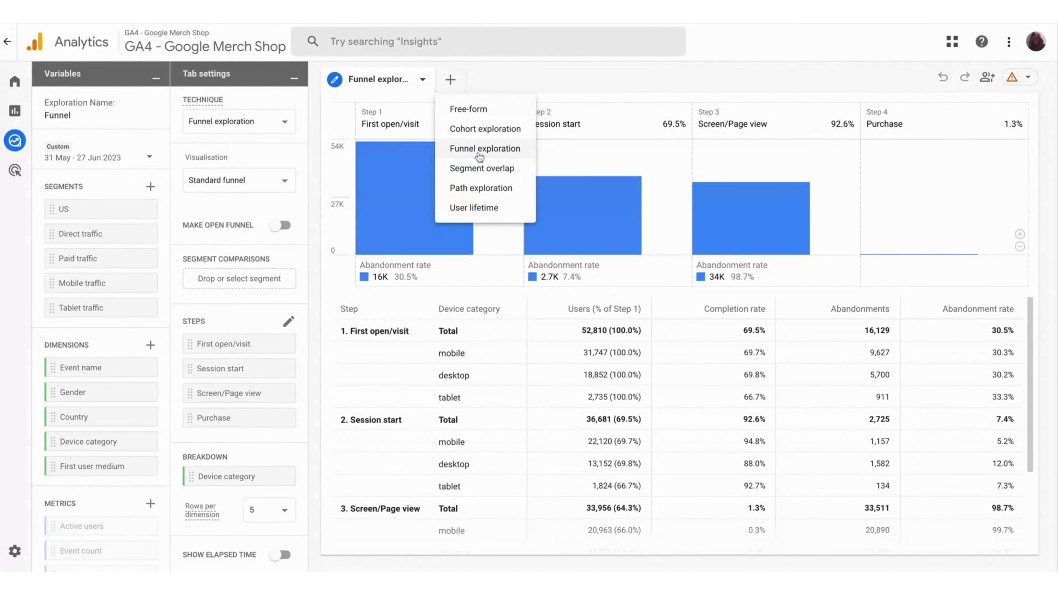
{"action": "left_click", "coordinate": [479, 151]}
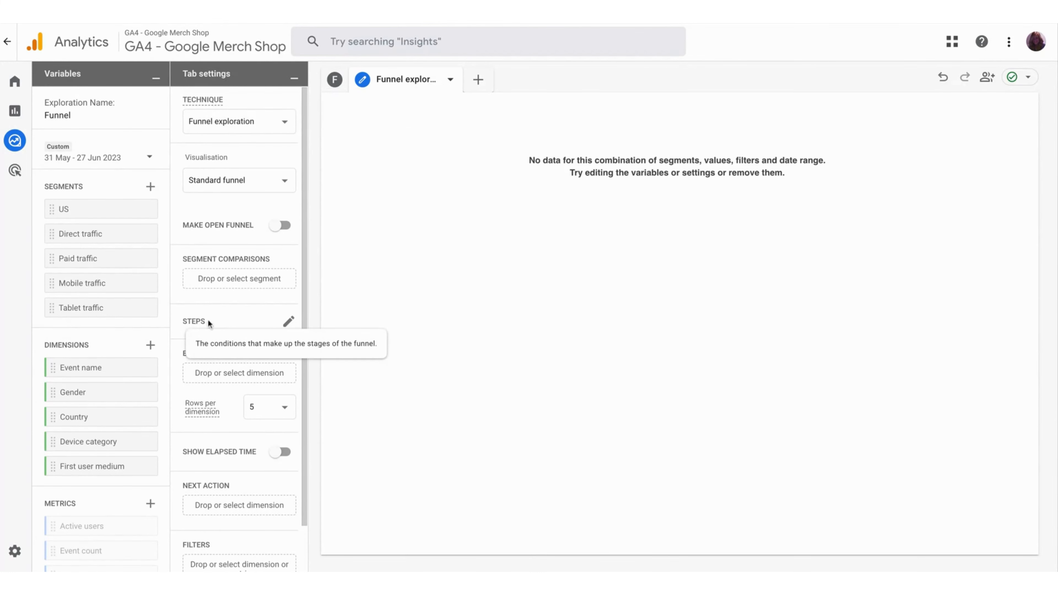
Start editing the funnel steps, naming step 1 "Viewed Product" with the view_item event as its condition
{"action": "left_click", "coordinate": [288, 324]}
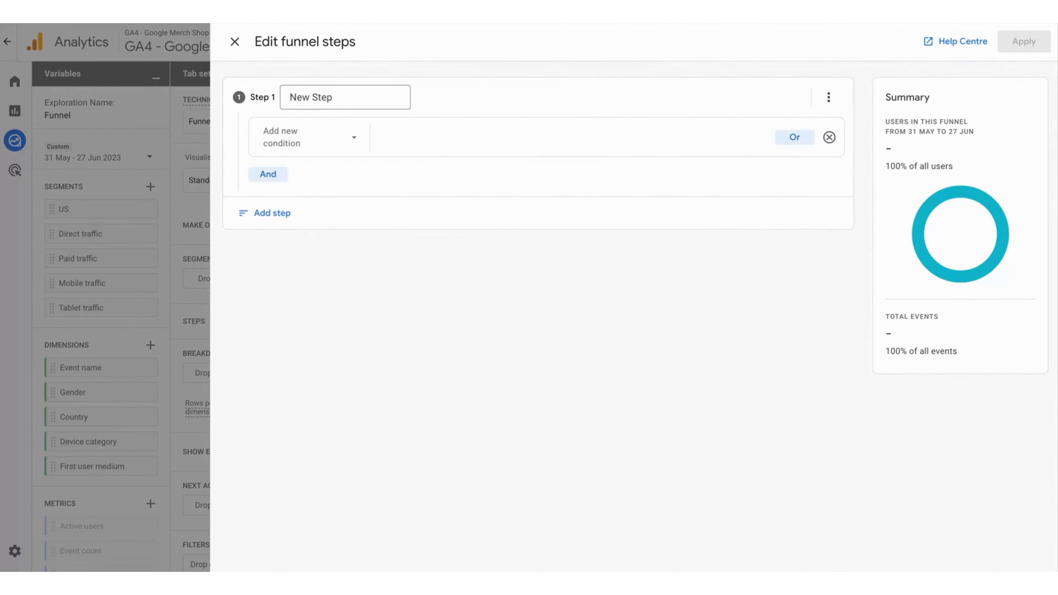
{"action": "triple_click", "coordinate": [382, 98]}
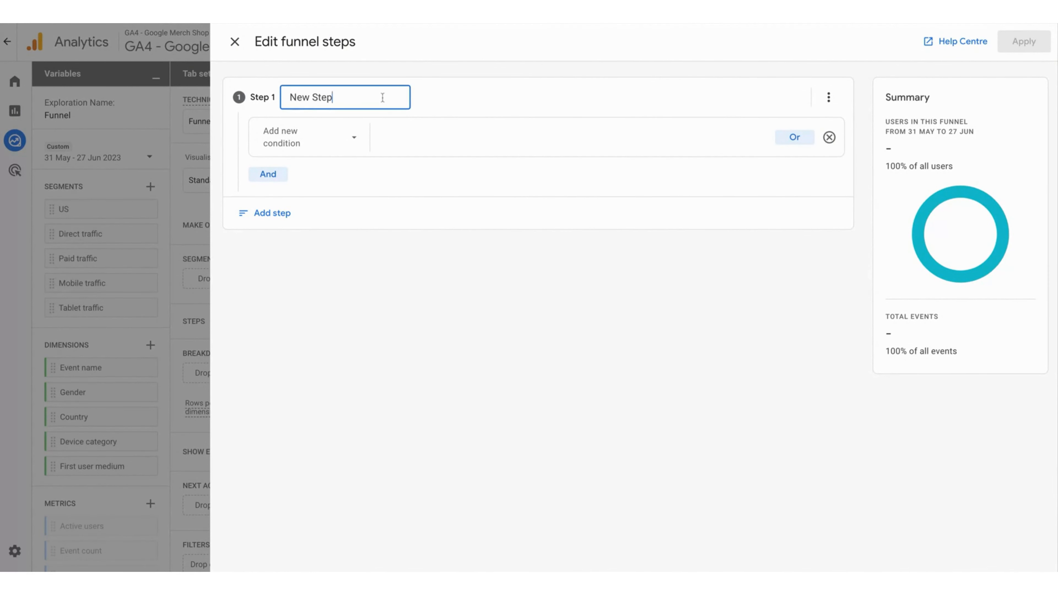
{"action": "type", "text": "Viewed Produc"}
{"action": "left_click", "coordinate": [333, 148]}
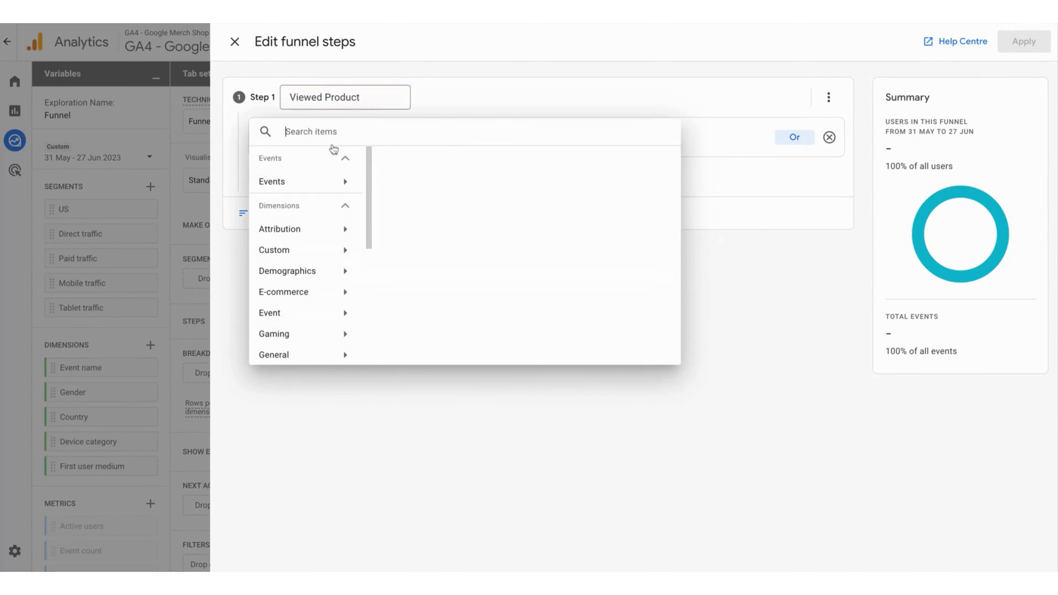
{"action": "type", "text": "view"}
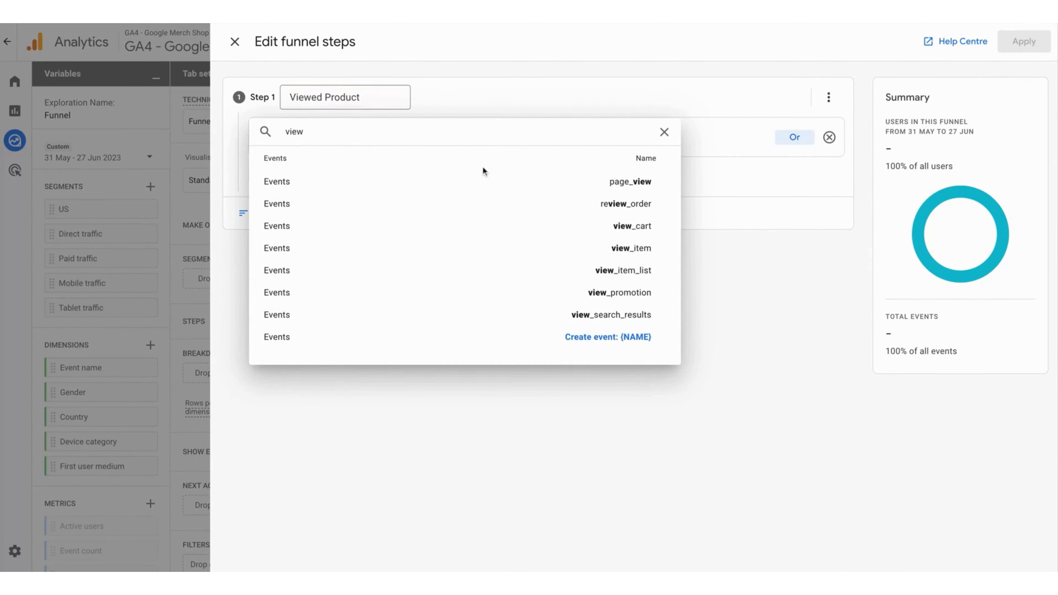
{"action": "left_click", "coordinate": [641, 249]}
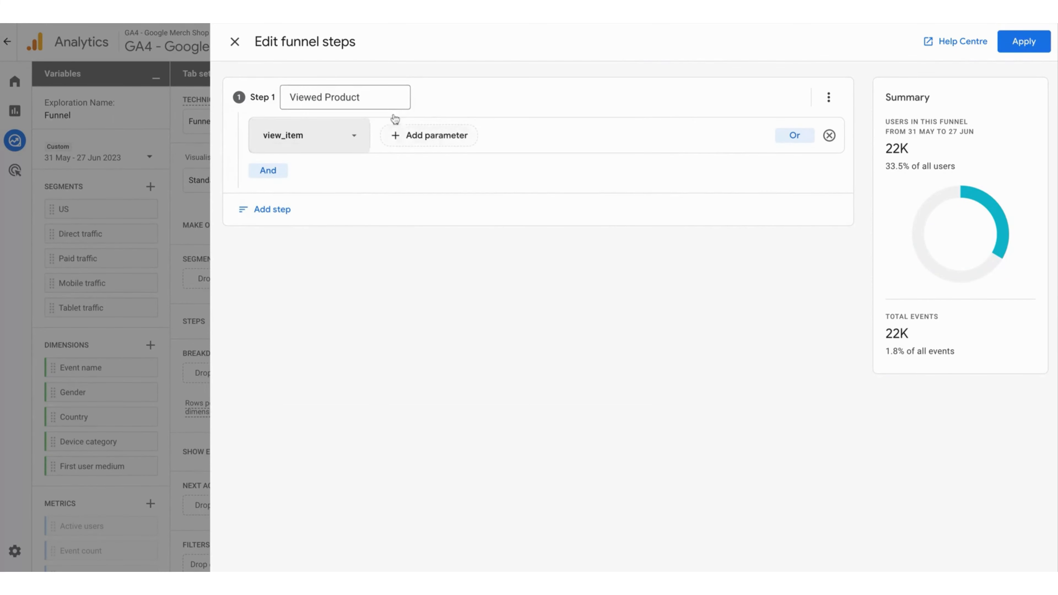
Add step 2 to the funnel, named "Added to Cart", with the add_to_cart event as its condition
{"action": "left_click", "coordinate": [268, 213]}
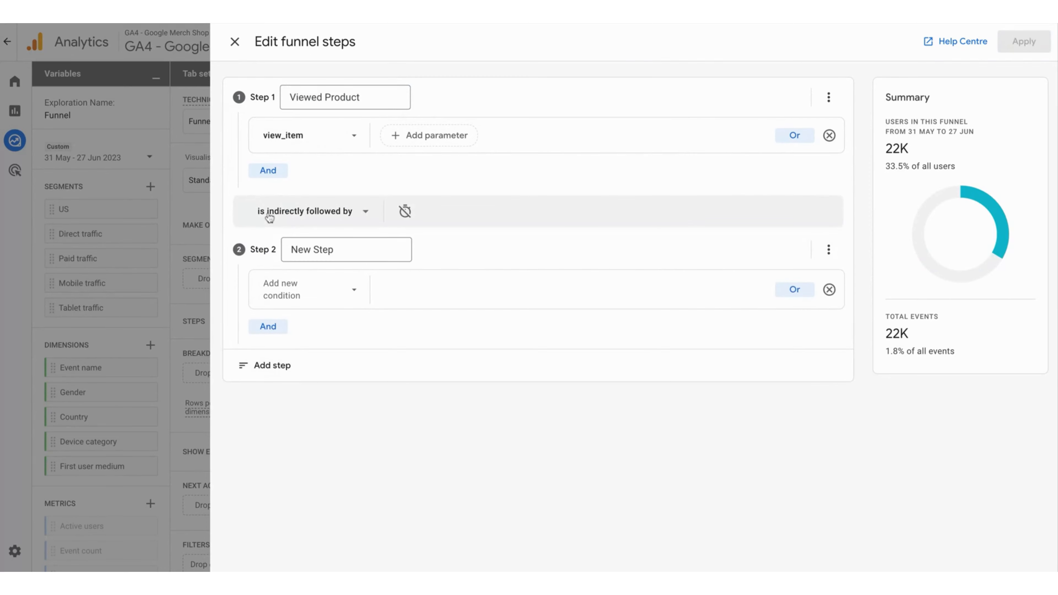
{"action": "left_click", "coordinate": [371, 250]}
{"action": "key", "text": "BackSpace"}
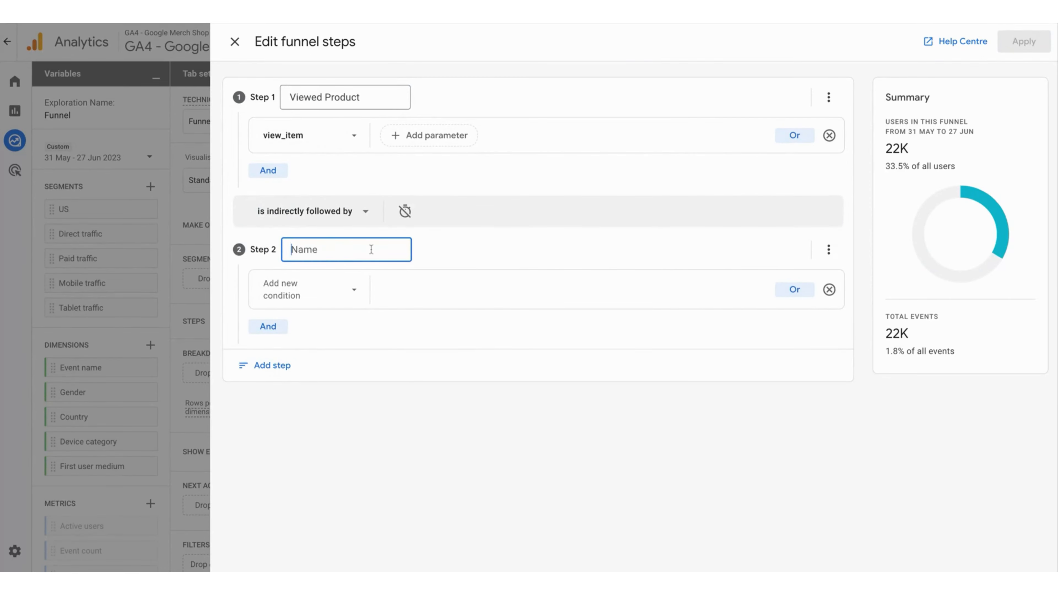
{"action": "type", "text": "Added to Cart"}
{"action": "left_click", "coordinate": [309, 297]}
{"action": "type", "text": "cart"}
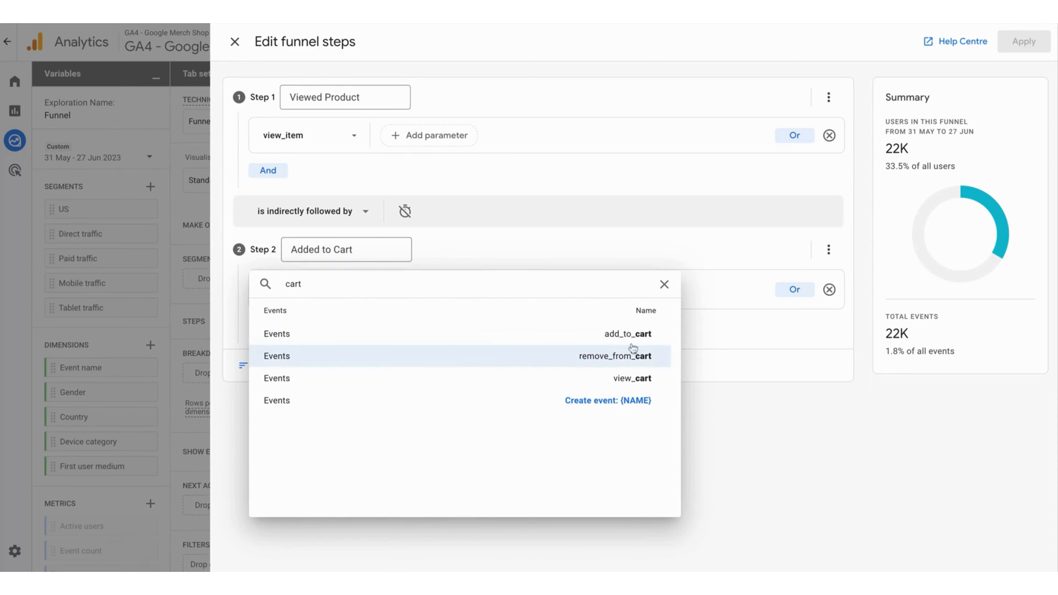
{"action": "left_click", "coordinate": [641, 338]}
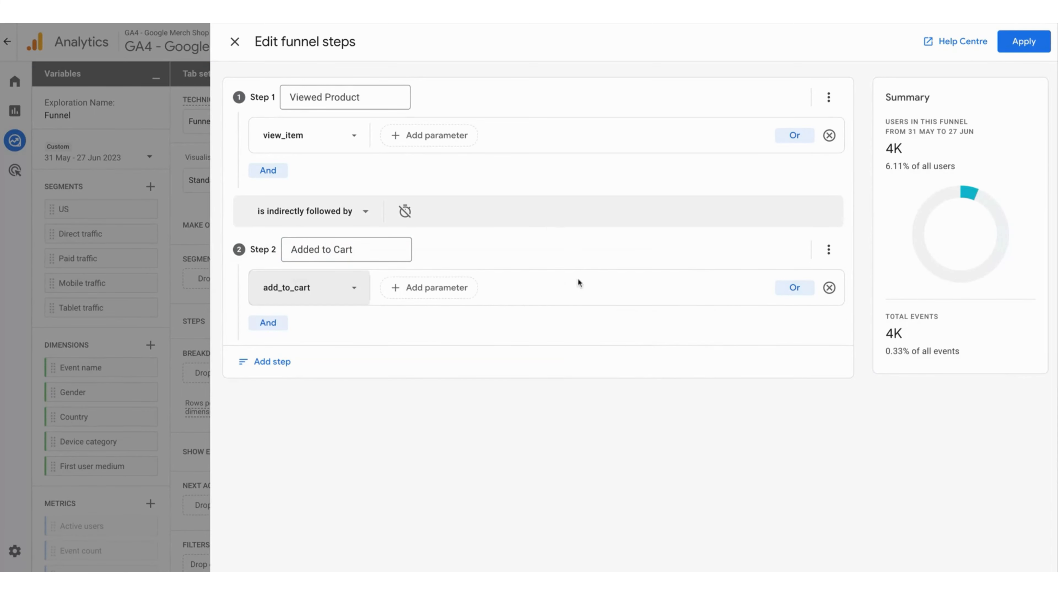
Add step 3 to the funnel, named "Starts Checkout", with the begin_checkout event as its condition
{"action": "left_click", "coordinate": [277, 371]}
{"action": "triple_click", "coordinate": [349, 405]}
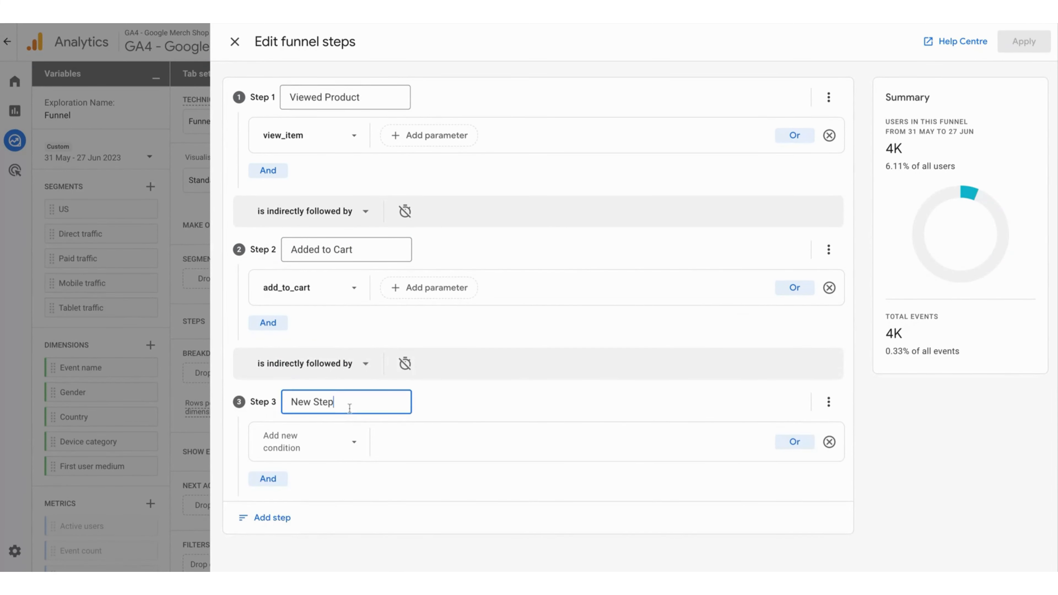
{"action": "type", "text": "Starts Checkout"}
{"action": "left_click", "coordinate": [314, 444]}
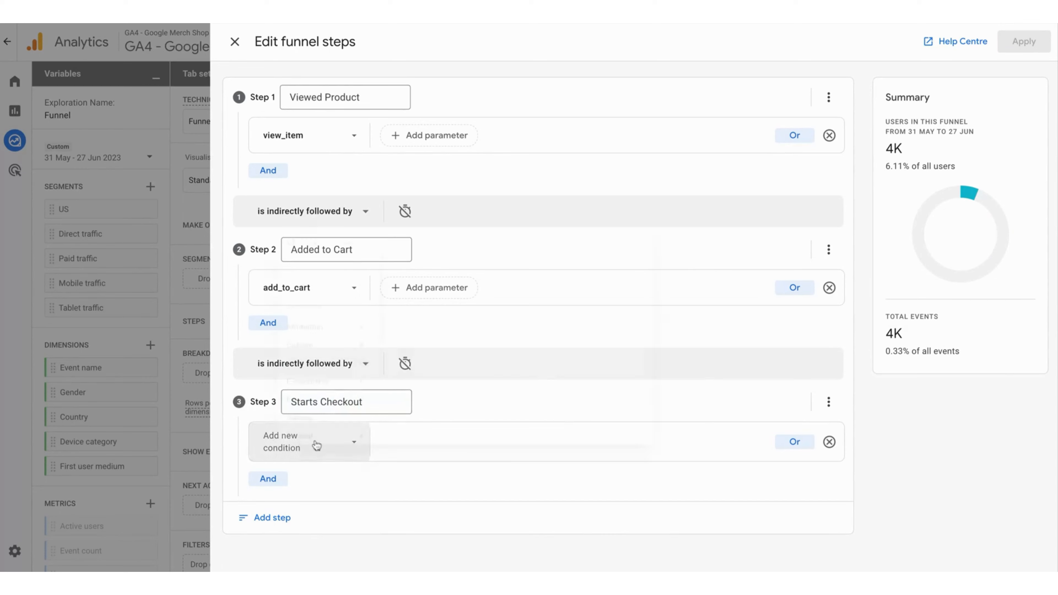
{"action": "type", "text": "check"}
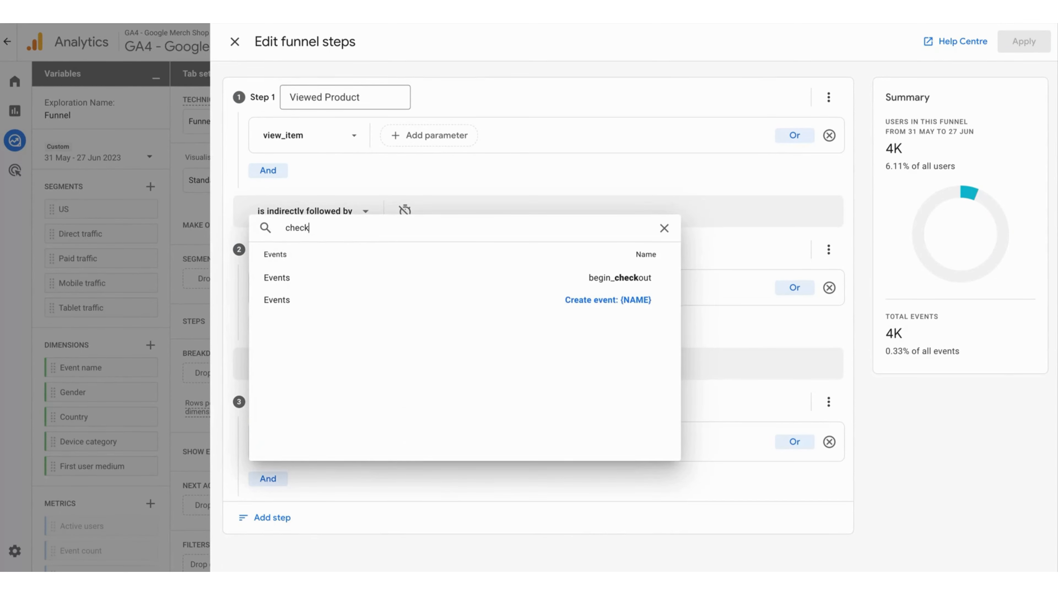
{"action": "left_click", "coordinate": [625, 278]}
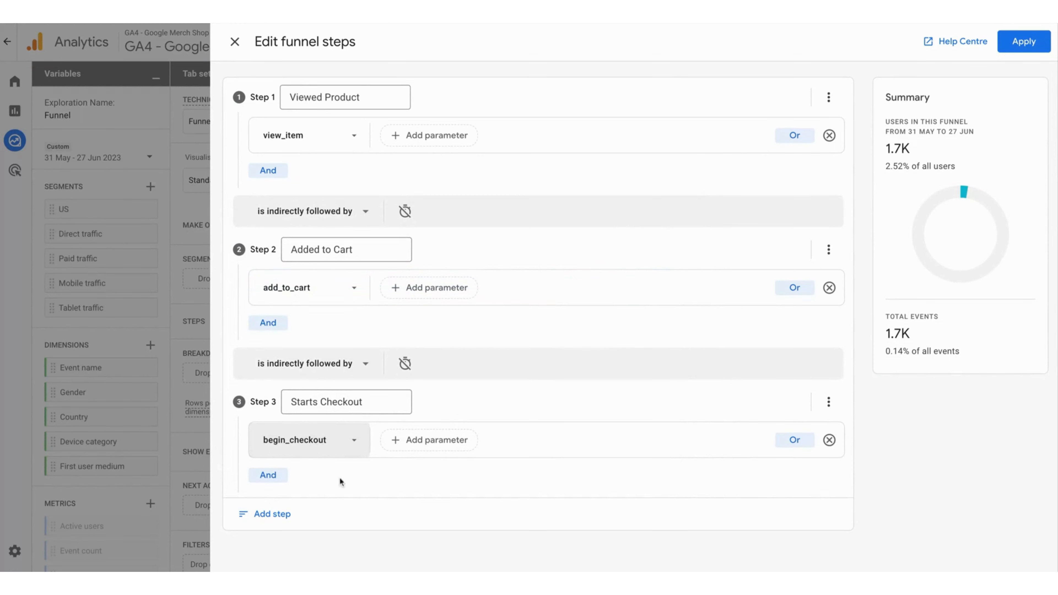
Add step 4 to the funnel, named "Purchase", with the purchase event as its condition
{"action": "left_click", "coordinate": [274, 517]}
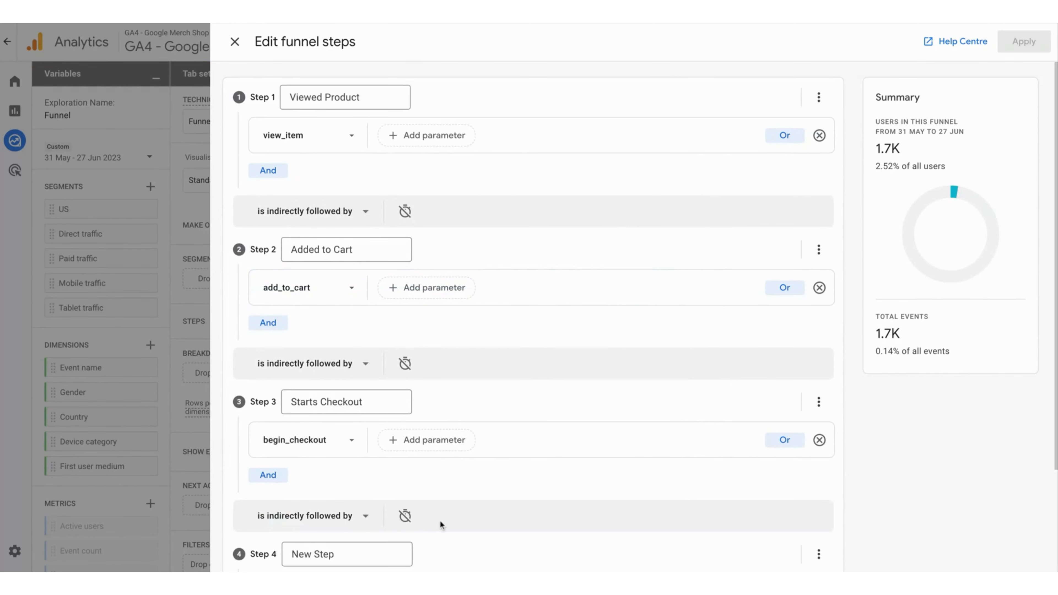
{"action": "scroll", "coordinate": [441, 521], "scroll_direction": "down", "scroll_amount": 3}
{"action": "triple_click", "coordinate": [373, 430]}
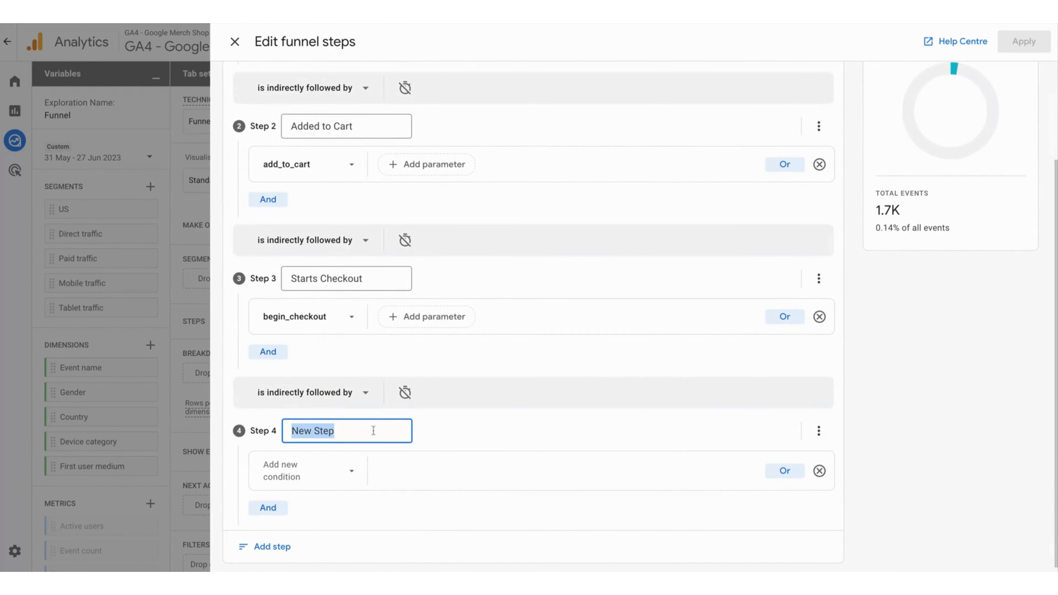
{"action": "type", "text": "Purchase"}
{"action": "left_click", "coordinate": [329, 477]}
{"action": "type", "text": "purchase"}
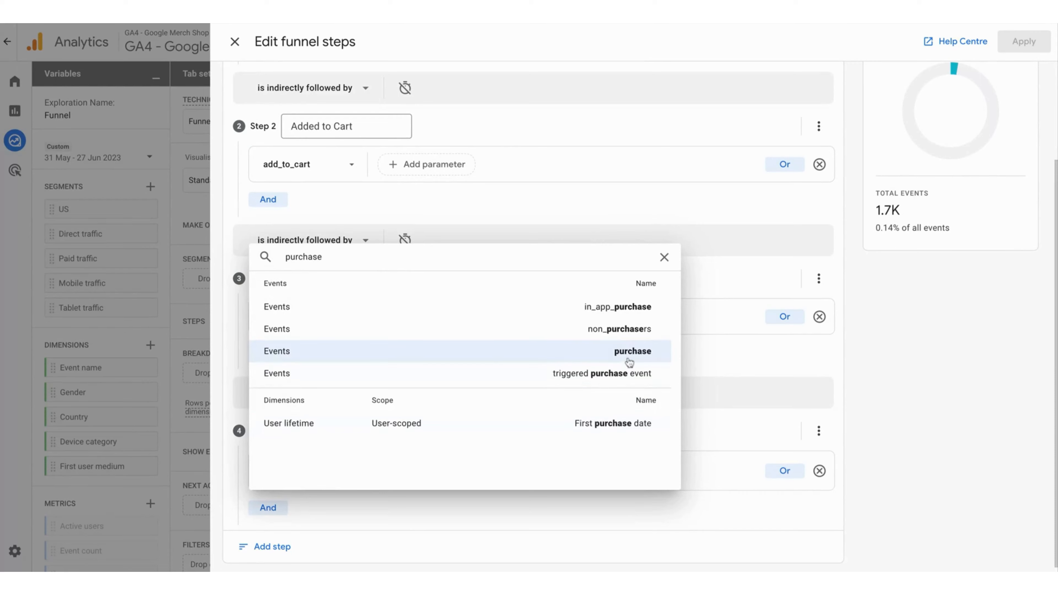
{"action": "left_click", "coordinate": [629, 363]}
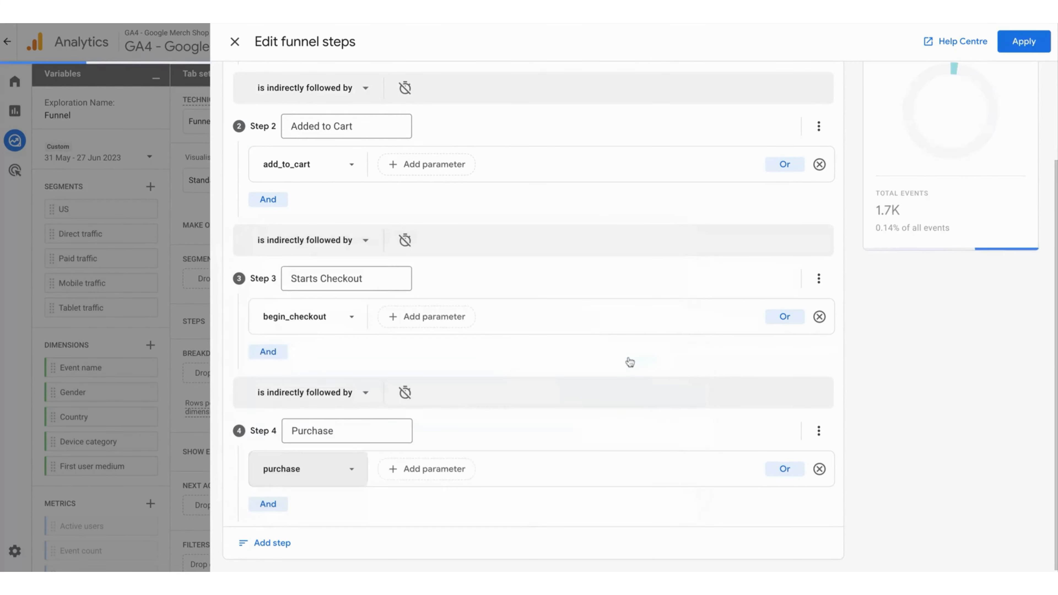
Review the four funnel steps from Viewed Product to Purchase, including their conditions and the funnel summary
{"action": "scroll", "coordinate": [584, 422], "scroll_direction": "down", "scroll_amount": 1}
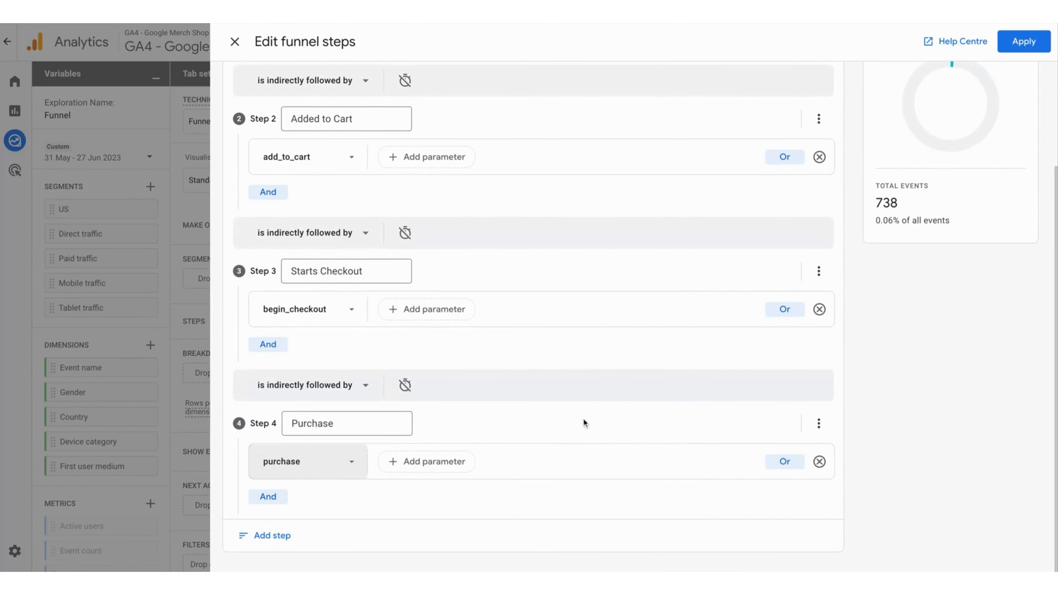
{"action": "scroll", "coordinate": [619, 416], "scroll_direction": "up", "scroll_amount": 3}
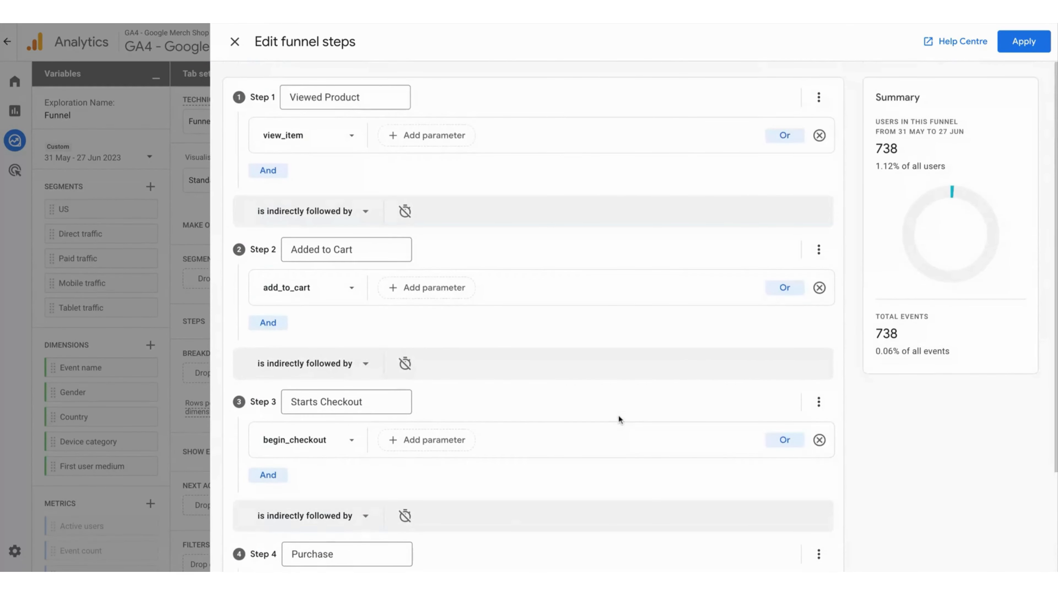
{"action": "scroll", "coordinate": [656, 393], "scroll_direction": "down", "scroll_amount": 3}
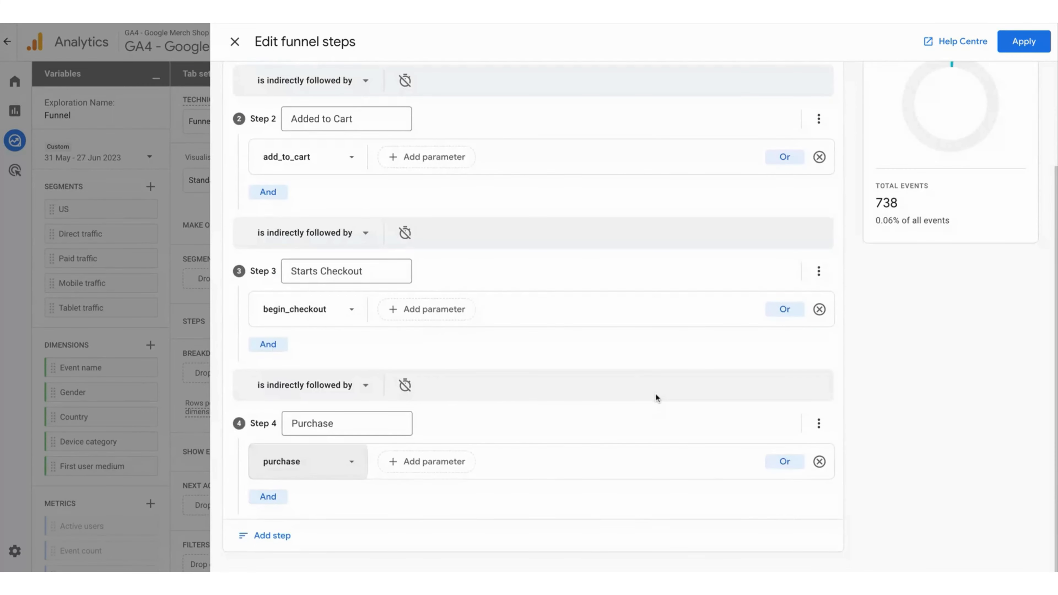
{"action": "scroll", "coordinate": [656, 393], "scroll_direction": "up", "scroll_amount": 3}
{"action": "scroll", "coordinate": [645, 317], "scroll_direction": "down", "scroll_amount": 3}
{"action": "scroll", "coordinate": [646, 348], "scroll_direction": "up", "scroll_amount": 3}
{"action": "scroll", "coordinate": [646, 348], "scroll_direction": "down", "scroll_amount": 3}
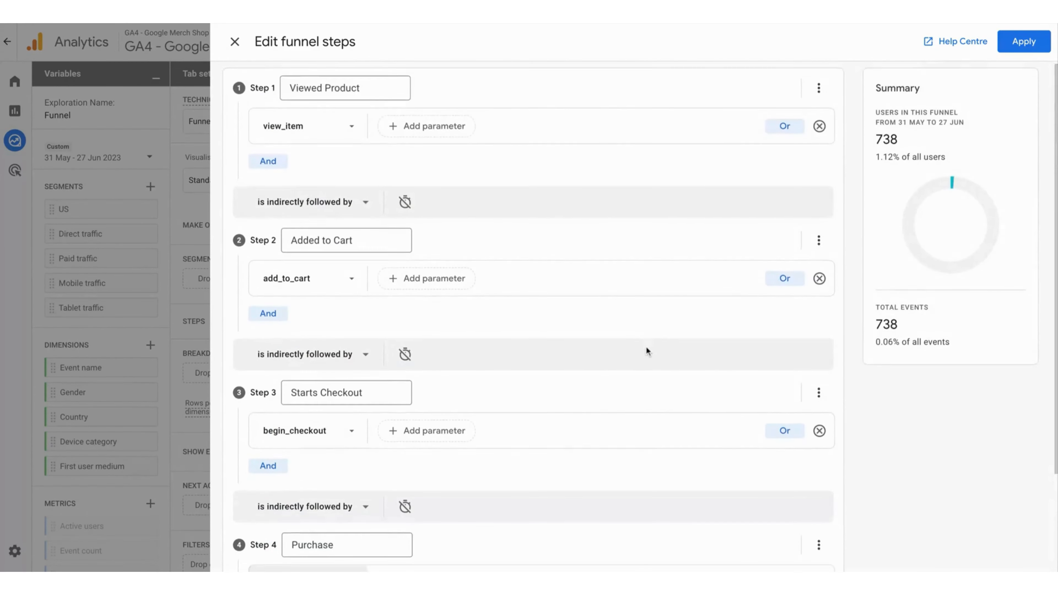
{"action": "scroll", "coordinate": [647, 348], "scroll_direction": "up", "scroll_amount": 3}
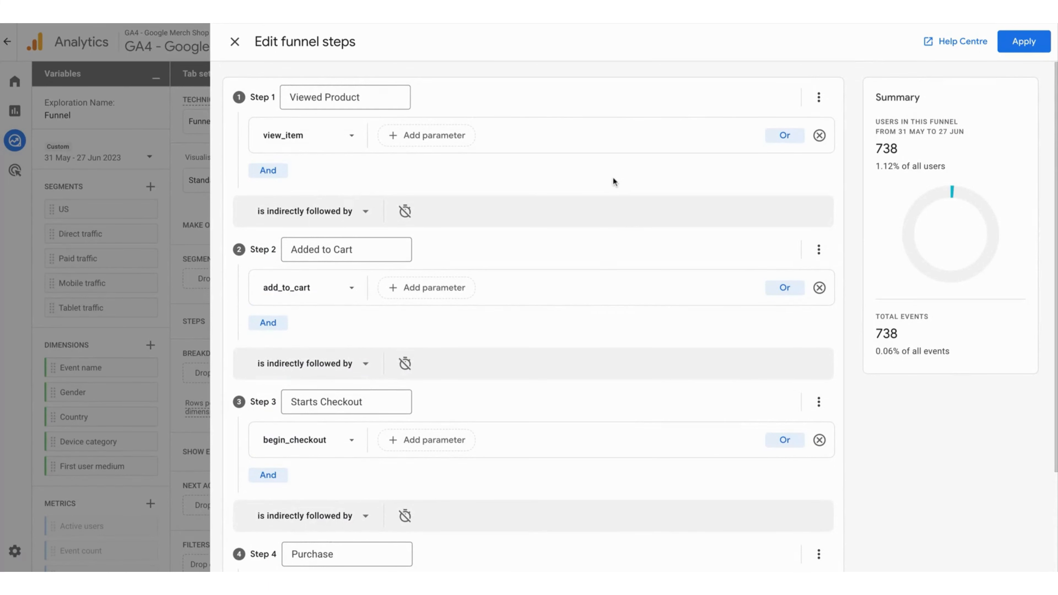
Browse the Custom and Other event parameters available for the view_item condition in step 1
{"action": "left_click", "coordinate": [444, 141]}
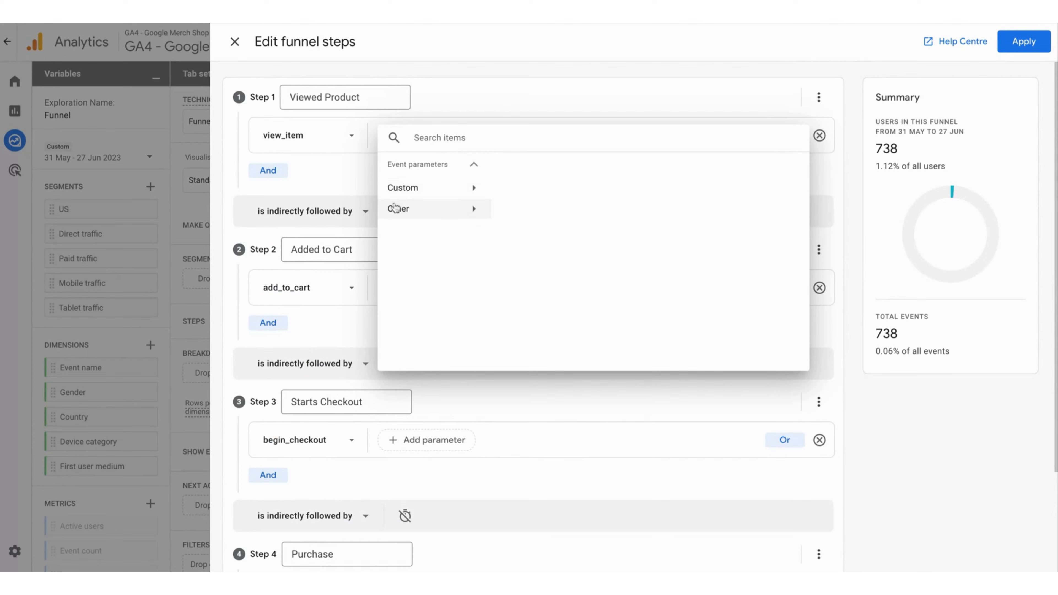
{"action": "left_click", "coordinate": [435, 189]}
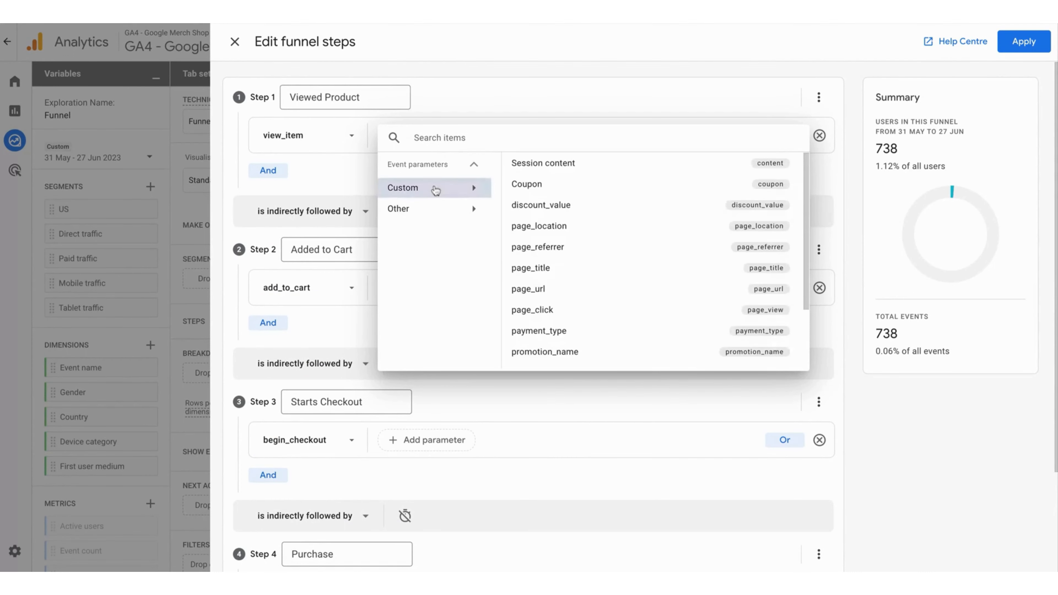
{"action": "left_click", "coordinate": [426, 208]}
{"action": "left_click", "coordinate": [487, 97]}
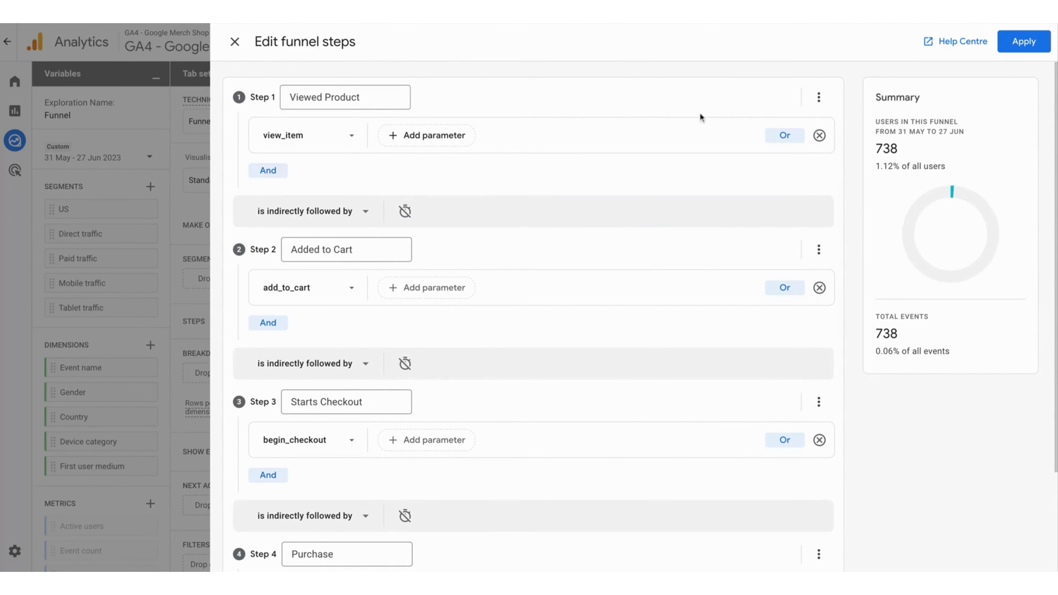
Add an empty Or condition to the Viewed Product step and remove it again
{"action": "left_click", "coordinate": [785, 136]}
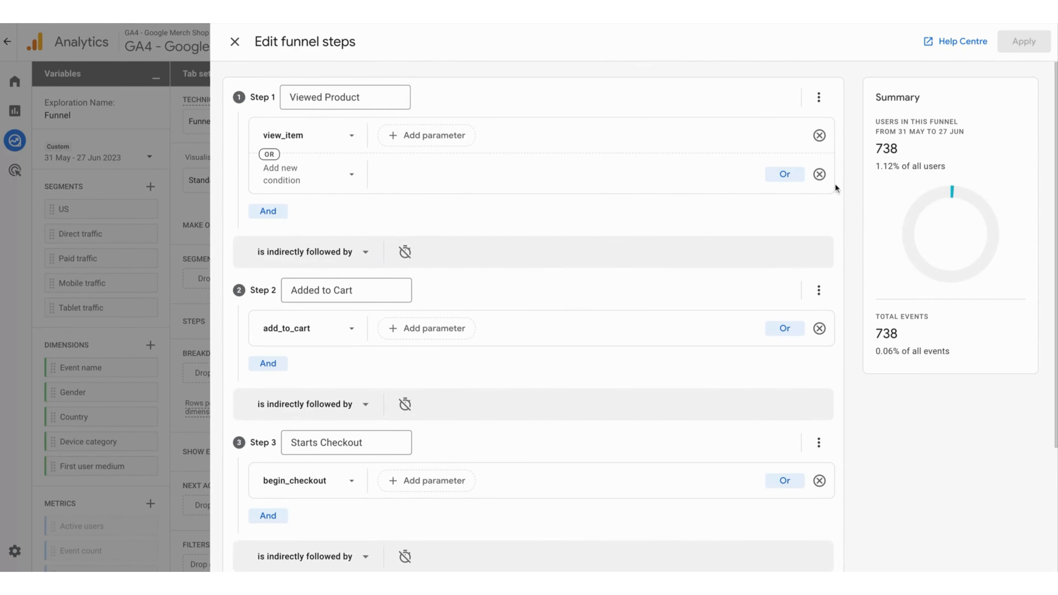
{"action": "left_click", "coordinate": [819, 174]}
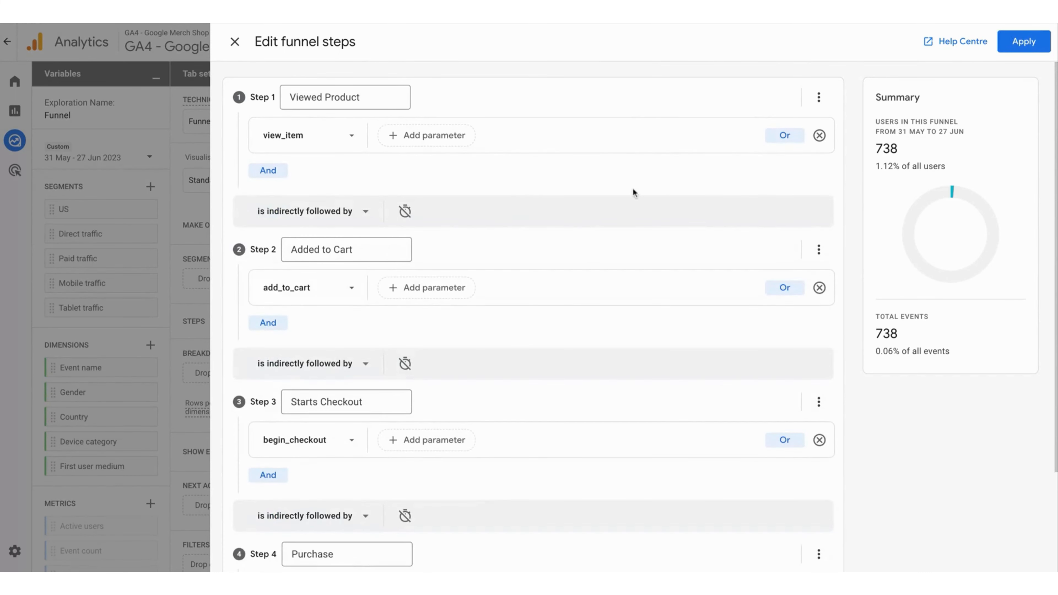
Set the relation between the Viewed Product and Added to Cart steps to "is directly followed by"
{"action": "scroll", "coordinate": [623, 180], "scroll_direction": "down", "scroll_amount": 2}
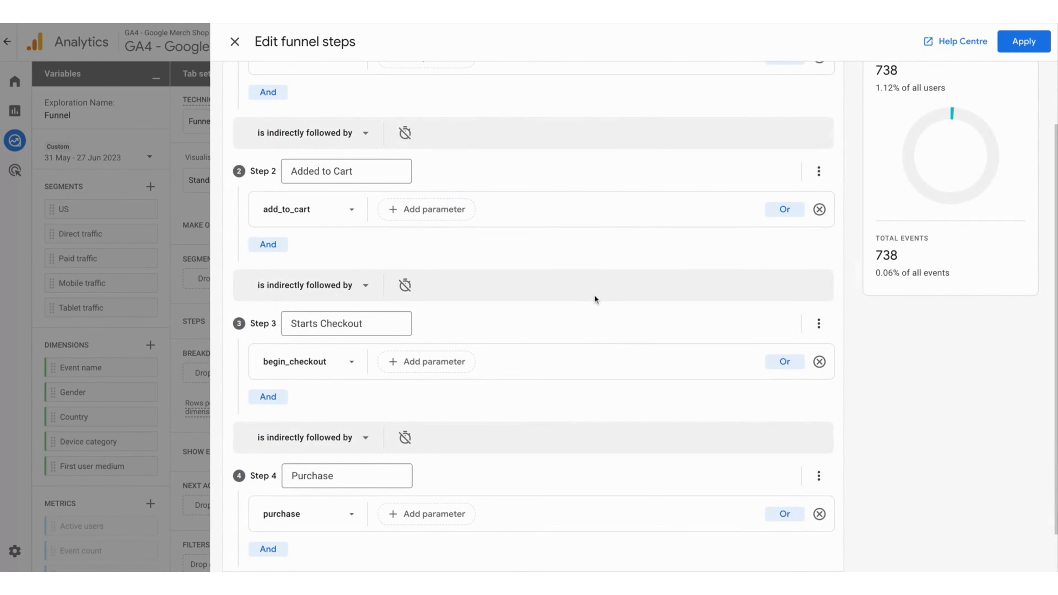
{"action": "scroll", "coordinate": [579, 183], "scroll_direction": "up", "scroll_amount": 1}
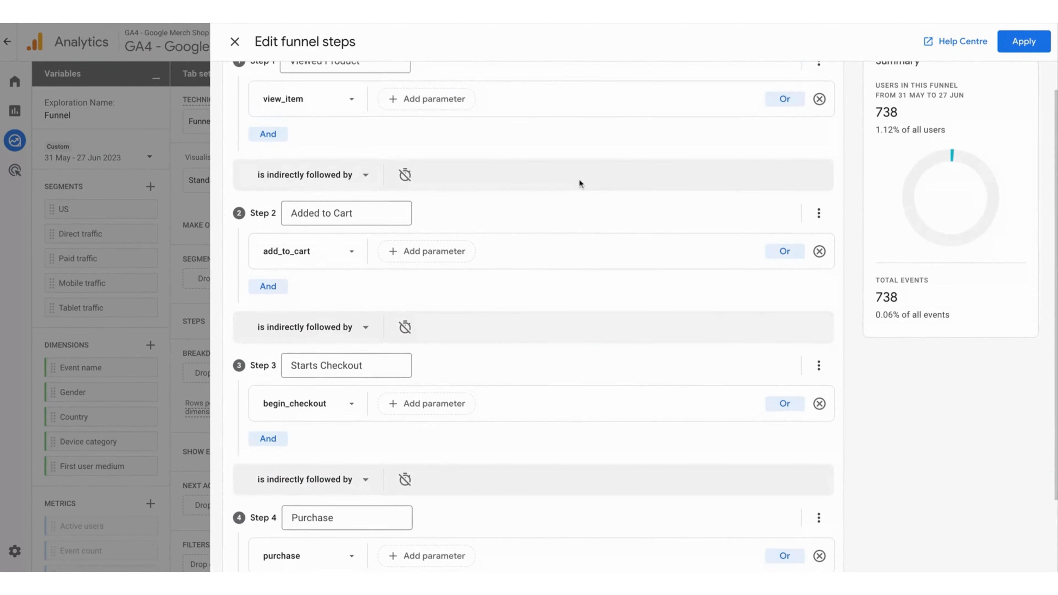
{"action": "left_click", "coordinate": [349, 176]}
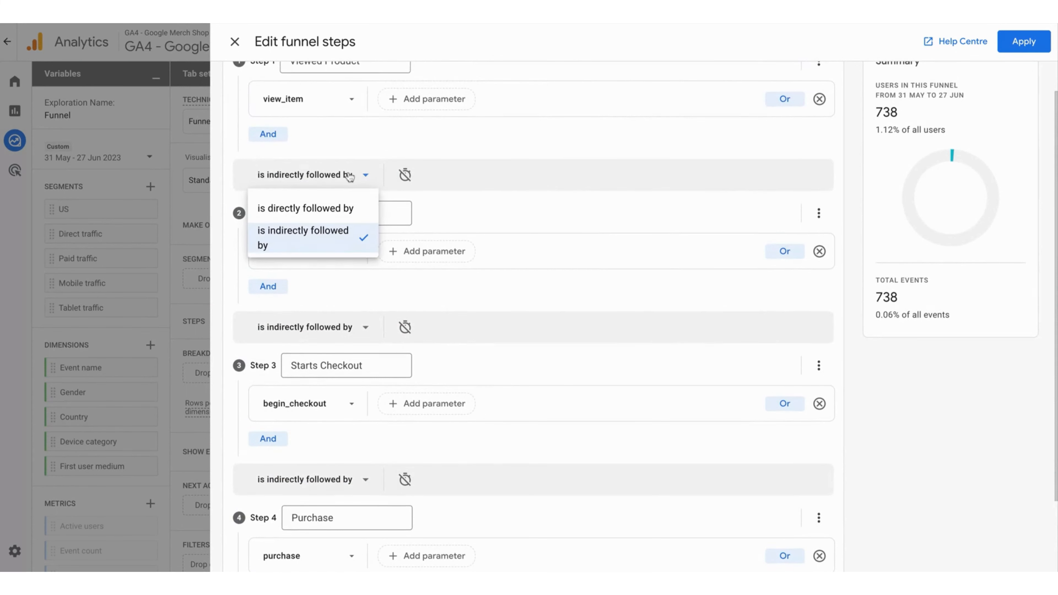
{"action": "left_click", "coordinate": [300, 208]}
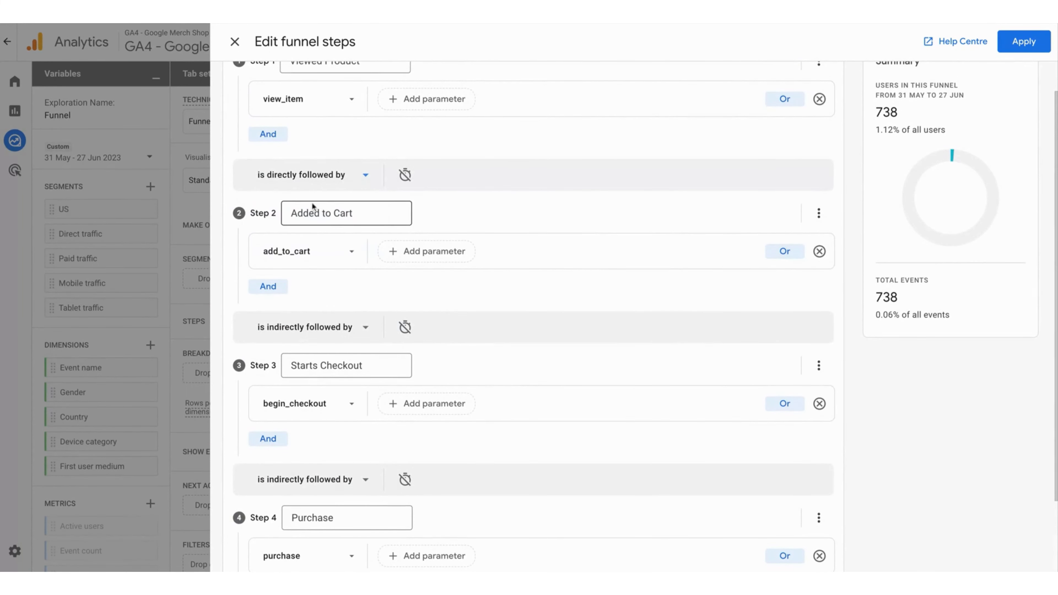
Add a time constraint of 5 hours between the Viewed Product and Added to Cart steps
{"action": "left_click", "coordinate": [345, 179]}
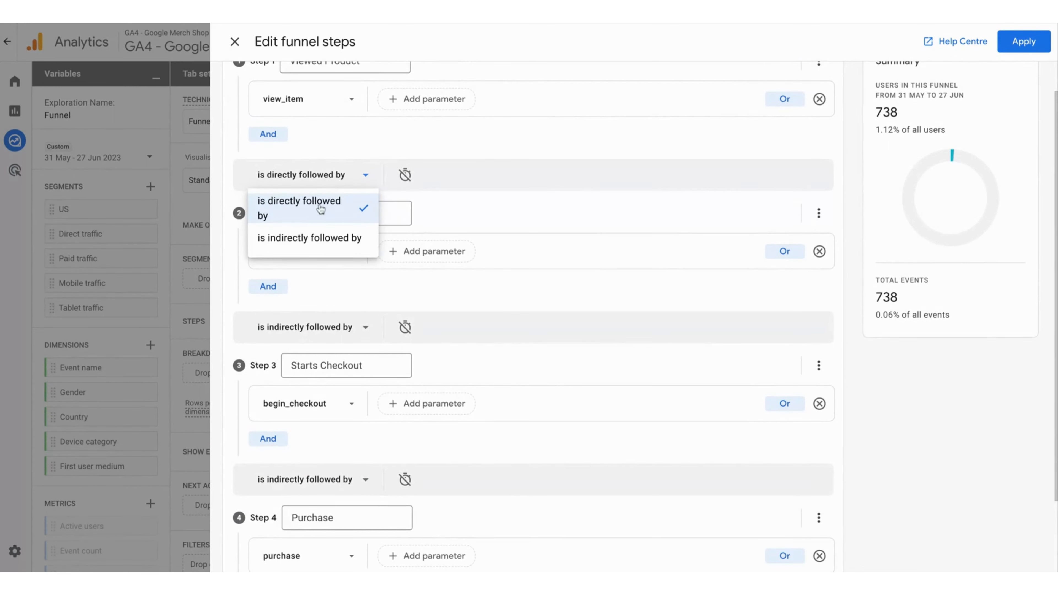
{"action": "left_click", "coordinate": [369, 157]}
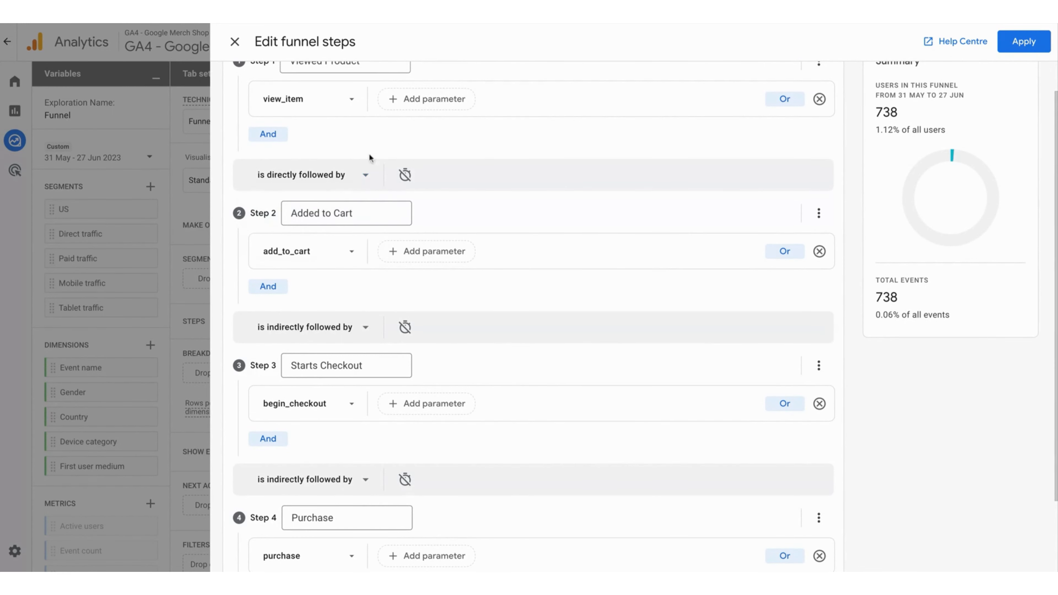
{"action": "left_click", "coordinate": [405, 175]}
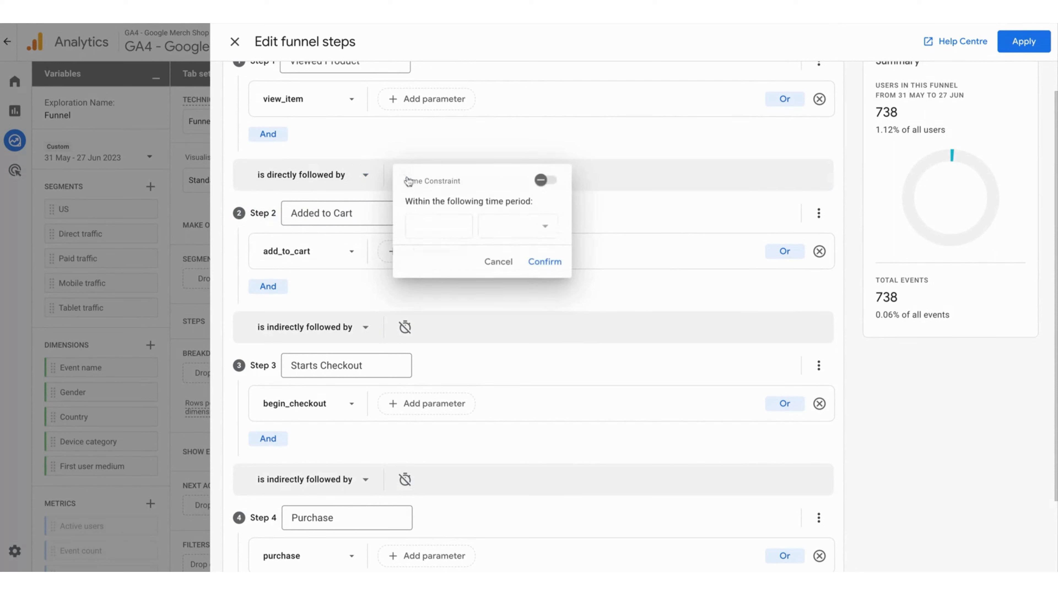
{"action": "left_click", "coordinate": [541, 182]}
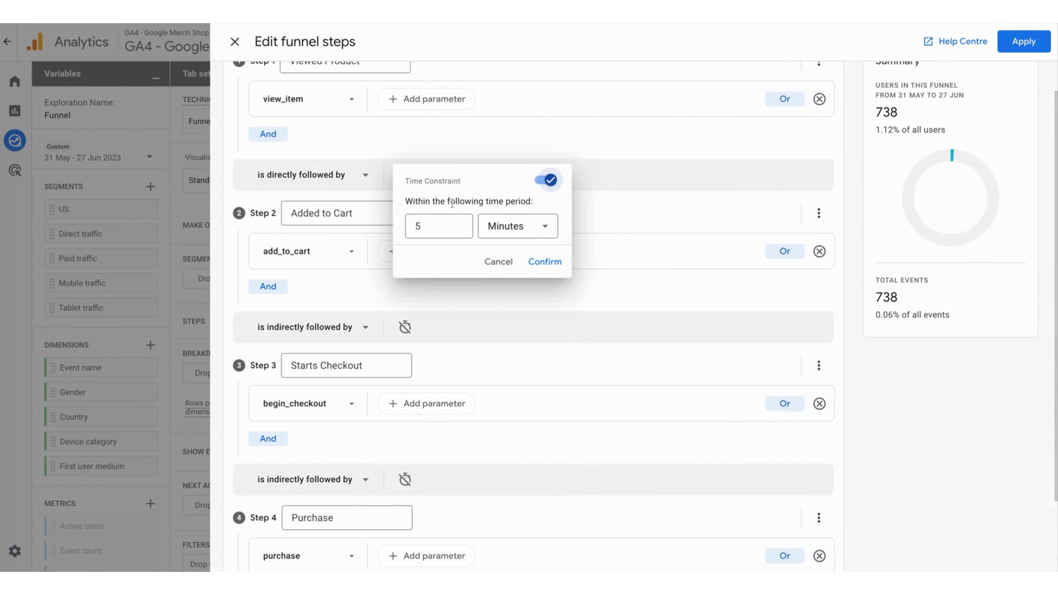
{"action": "left_click", "coordinate": [545, 227]}
{"action": "left_click", "coordinate": [523, 299]}
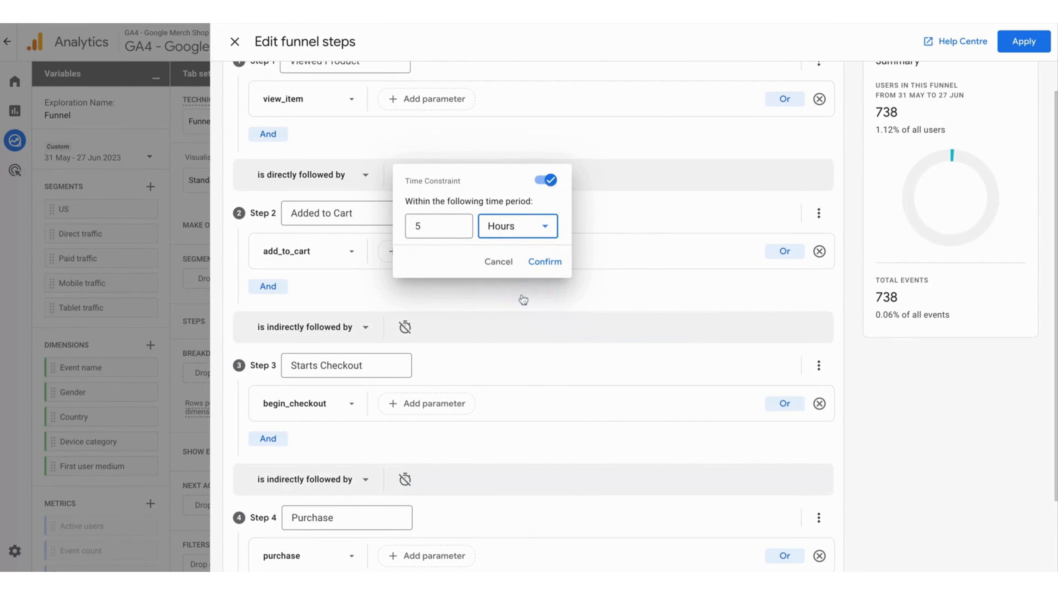
{"action": "left_click", "coordinate": [547, 264]}
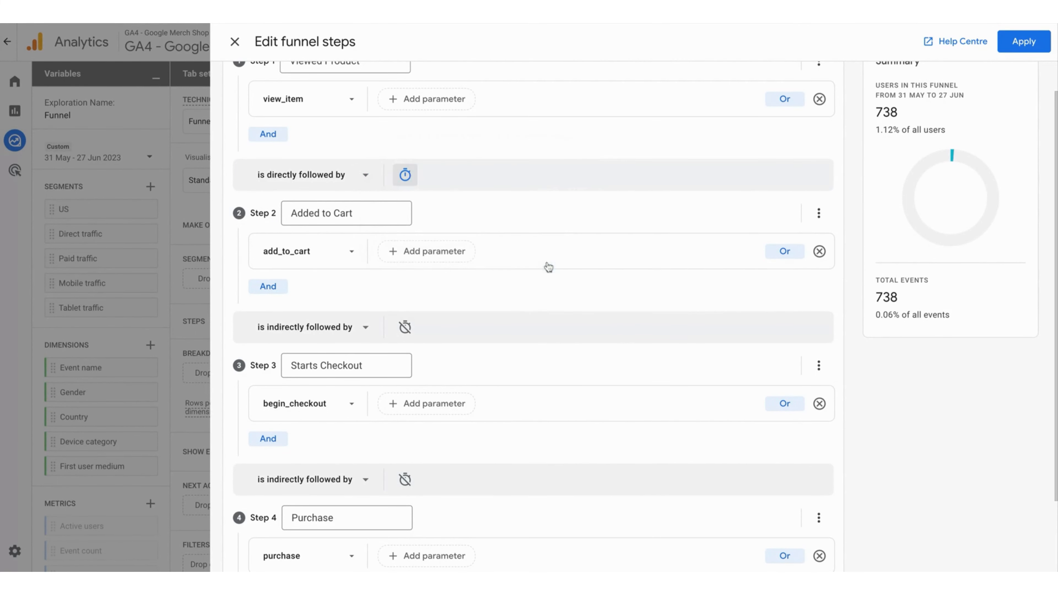
Review the time constraint set between the Viewed Product and Added to Cart steps without changing it
{"action": "scroll", "coordinate": [543, 220], "scroll_direction": "down", "scroll_amount": 1}
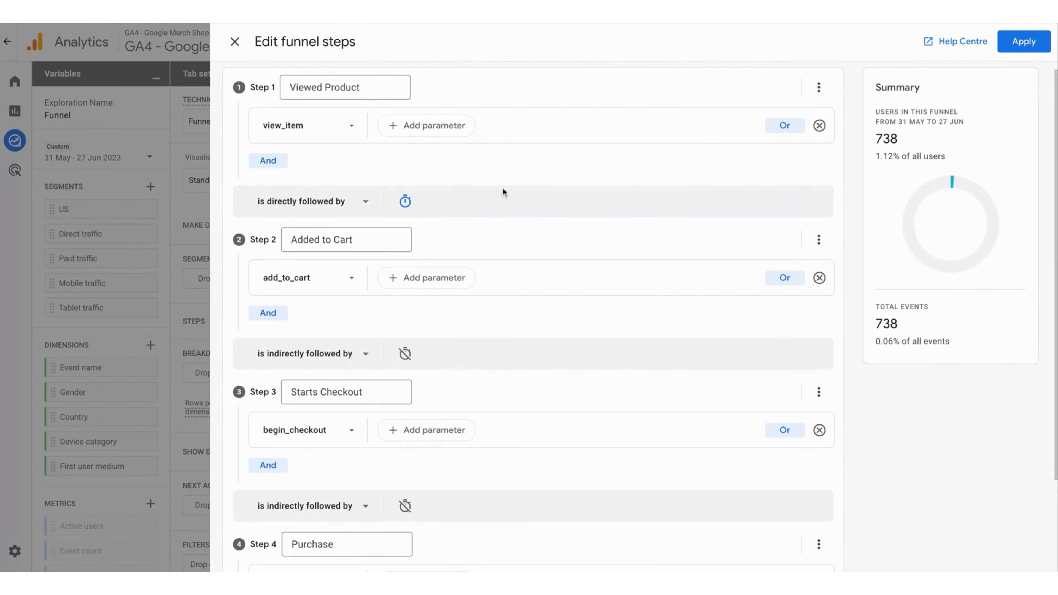
{"action": "left_click", "coordinate": [405, 202]}
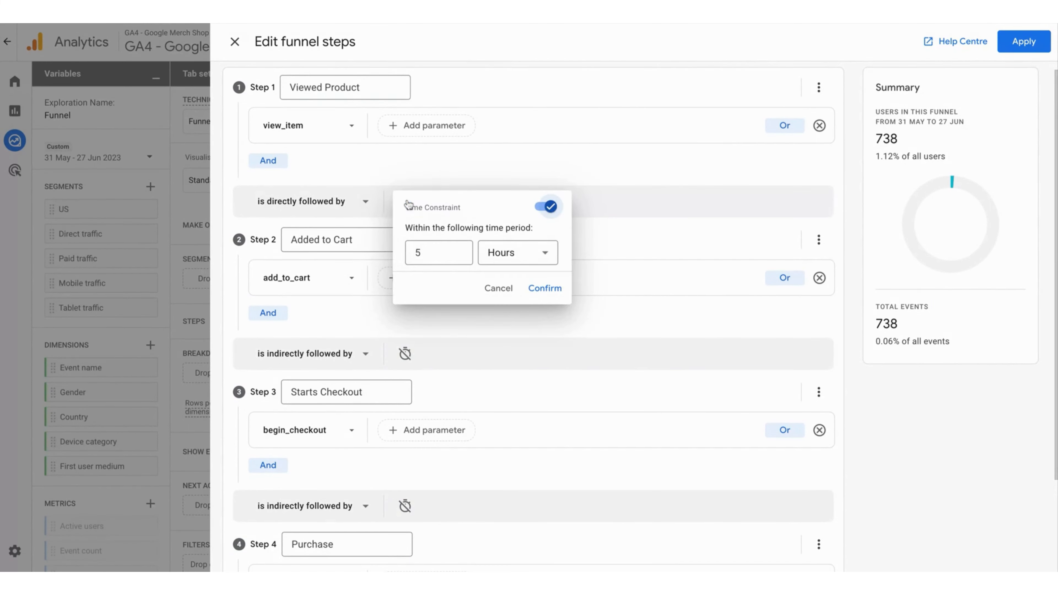
{"action": "left_click", "coordinate": [418, 169]}
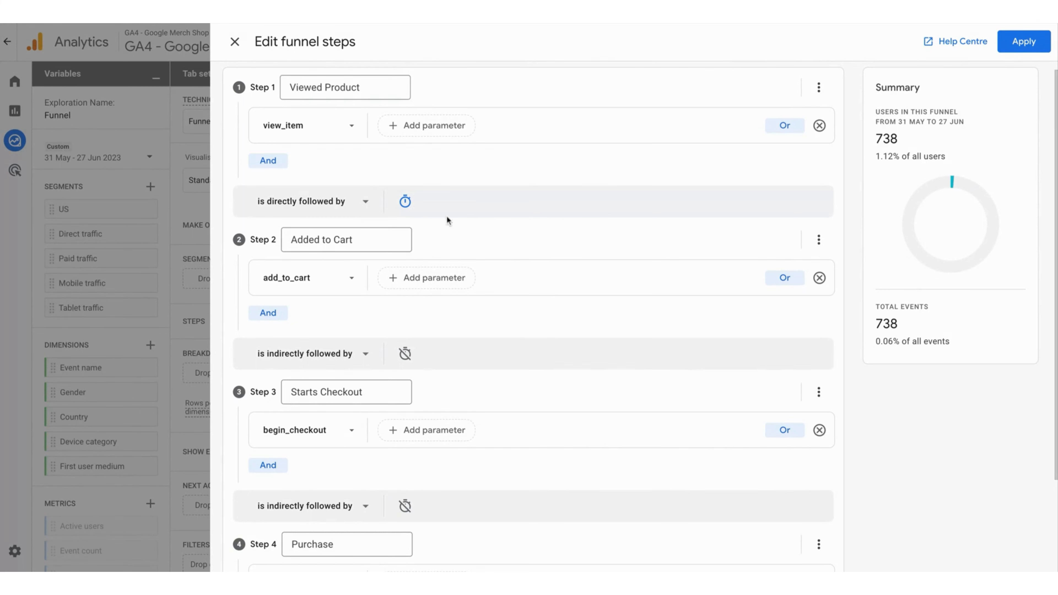
{"action": "left_click", "coordinate": [405, 202]}
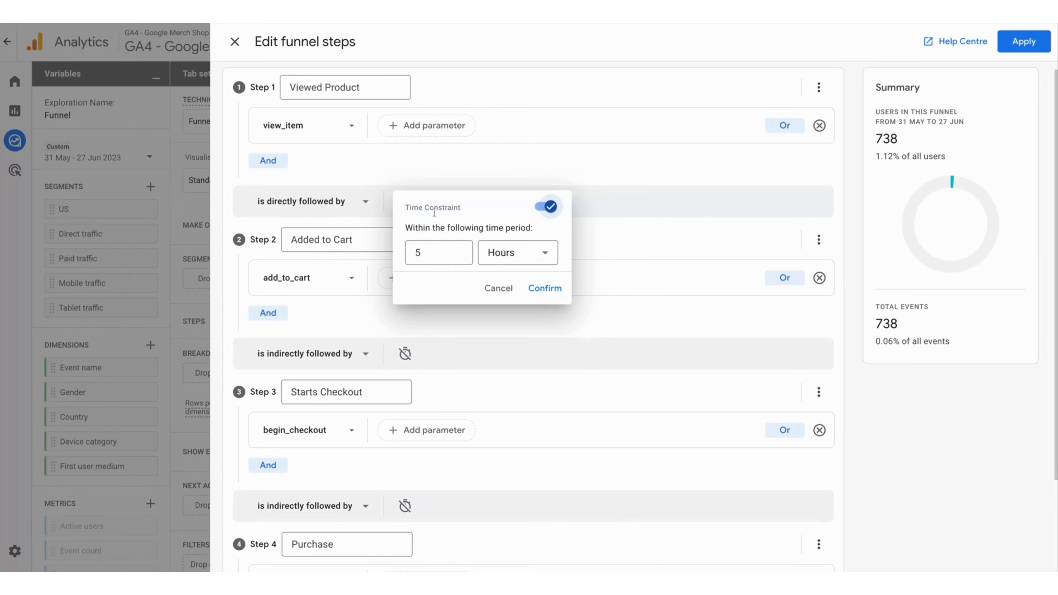
{"action": "left_click", "coordinate": [515, 147]}
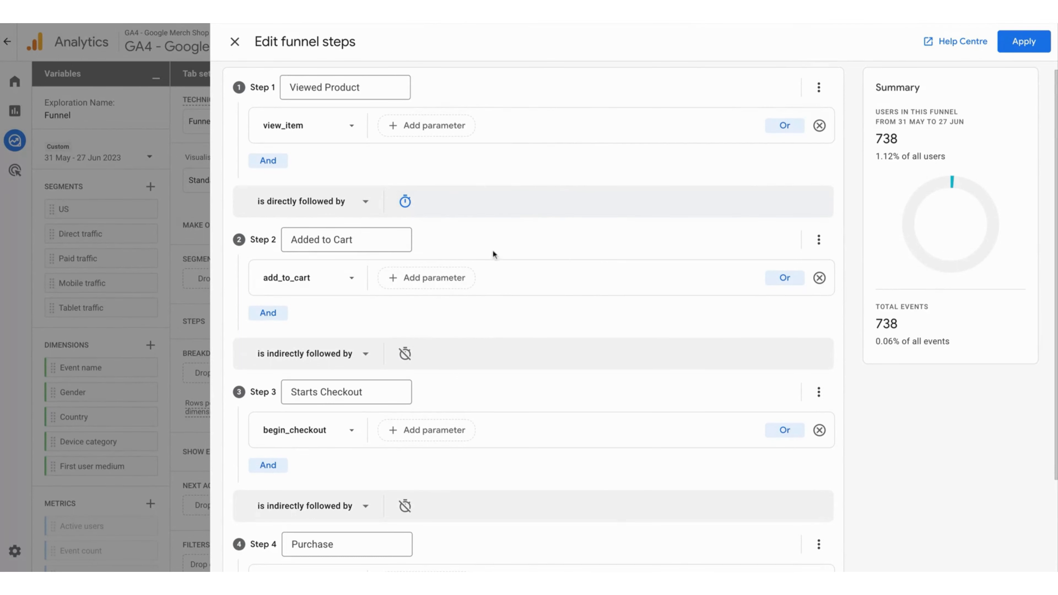
Remove the time constraint between Viewed Product and Added to Cart, and set their relation to "is indirectly followed by"
{"action": "left_click", "coordinate": [405, 202]}
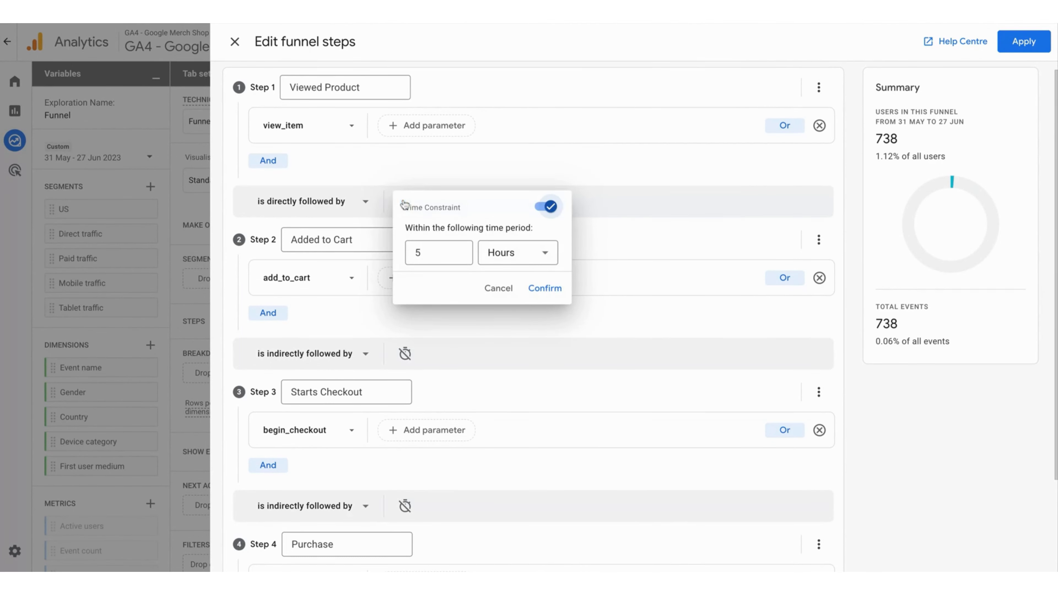
{"action": "left_click", "coordinate": [548, 207]}
{"action": "left_click", "coordinate": [549, 288]}
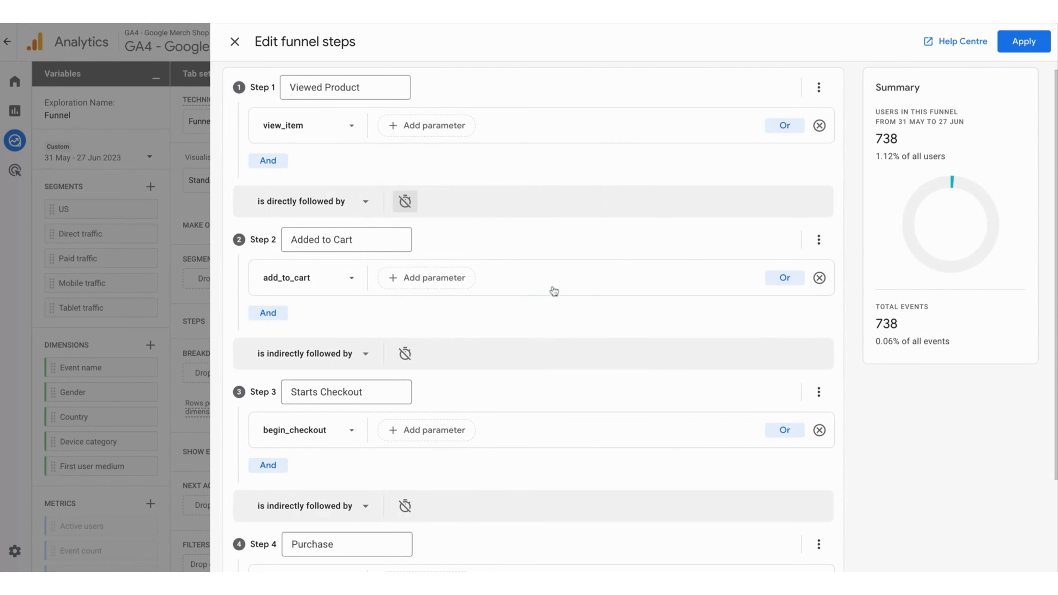
{"action": "left_click", "coordinate": [302, 203]}
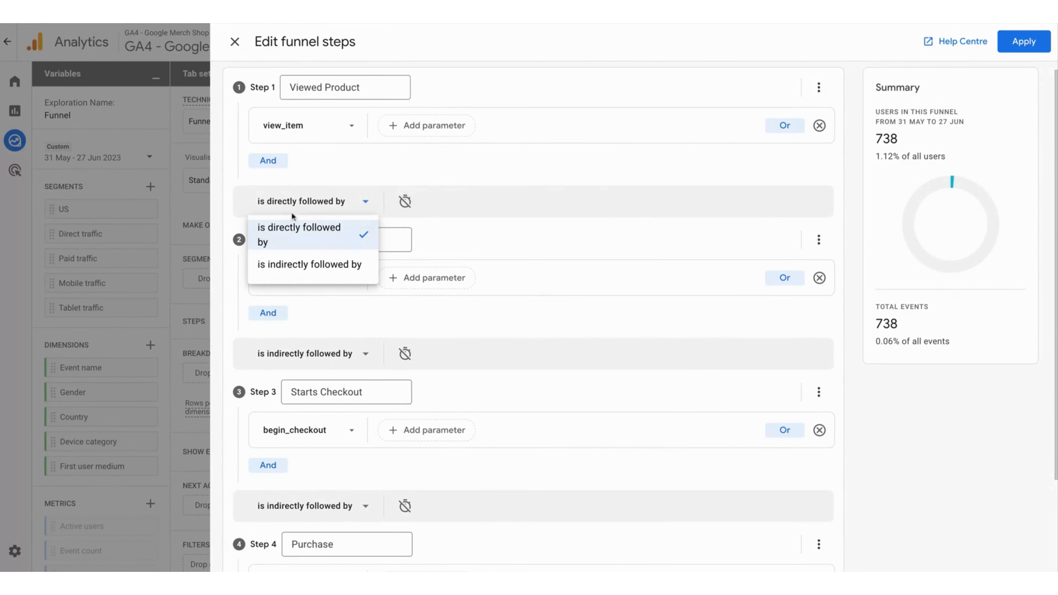
{"action": "left_click", "coordinate": [279, 266]}
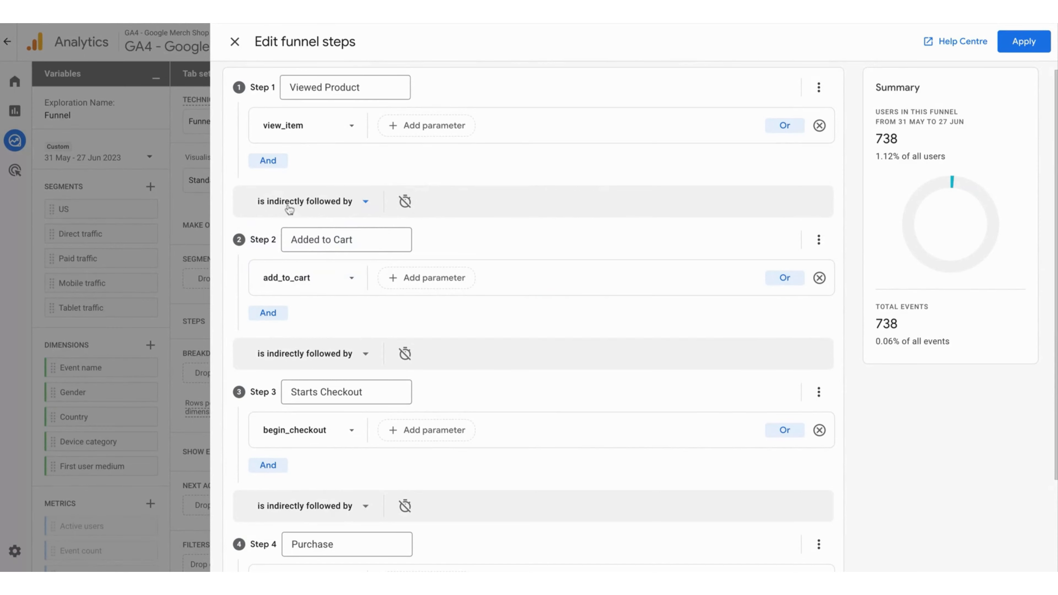
Check all four funnel steps and apply them to the exploration
{"action": "scroll", "coordinate": [527, 215], "scroll_direction": "down", "scroll_amount": 1}
{"action": "scroll", "coordinate": [527, 220], "scroll_direction": "down", "scroll_amount": 2}
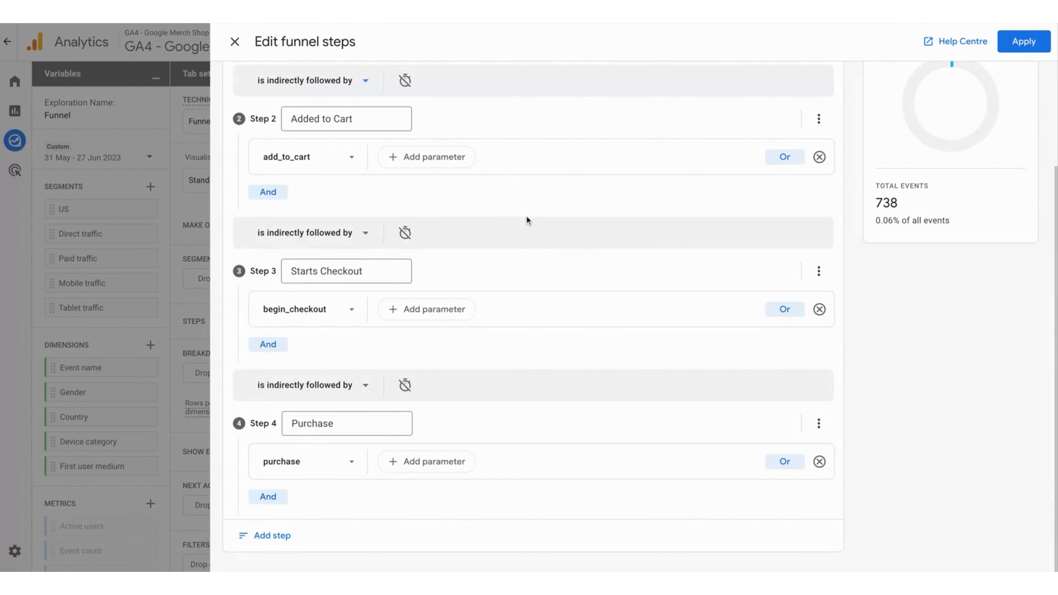
{"action": "scroll", "coordinate": [581, 256], "scroll_direction": "up", "scroll_amount": 1}
{"action": "scroll", "coordinate": [581, 255], "scroll_direction": "down", "scroll_amount": 1}
{"action": "scroll", "coordinate": [581, 253], "scroll_direction": "up", "scroll_amount": 3}
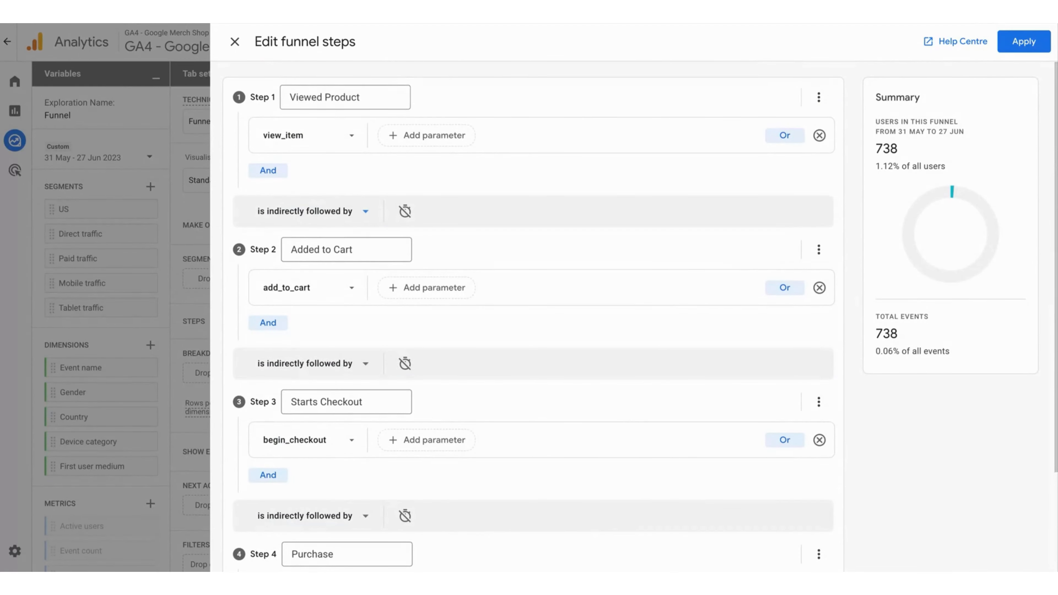
{"action": "left_click", "coordinate": [1024, 41]}
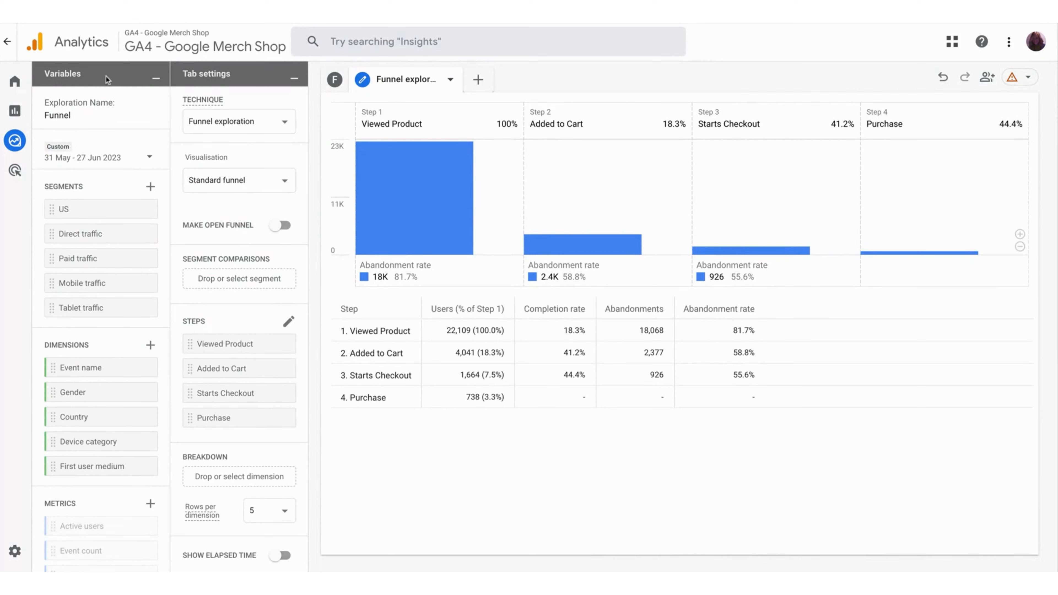
Switch the funnel visualisation to Trended funnel and back to Standard funnel
{"action": "mouse_move", "coordinate": [106, 76]}
{"action": "mouse_move", "coordinate": [249, 74]}
{"action": "left_click", "coordinate": [224, 188]}
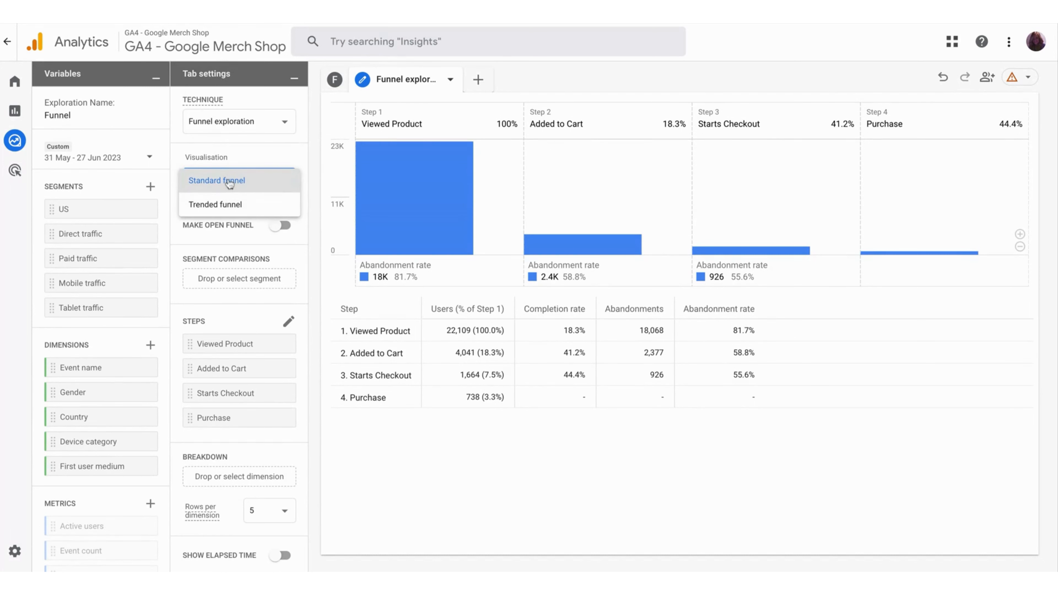
{"action": "left_click", "coordinate": [221, 205]}
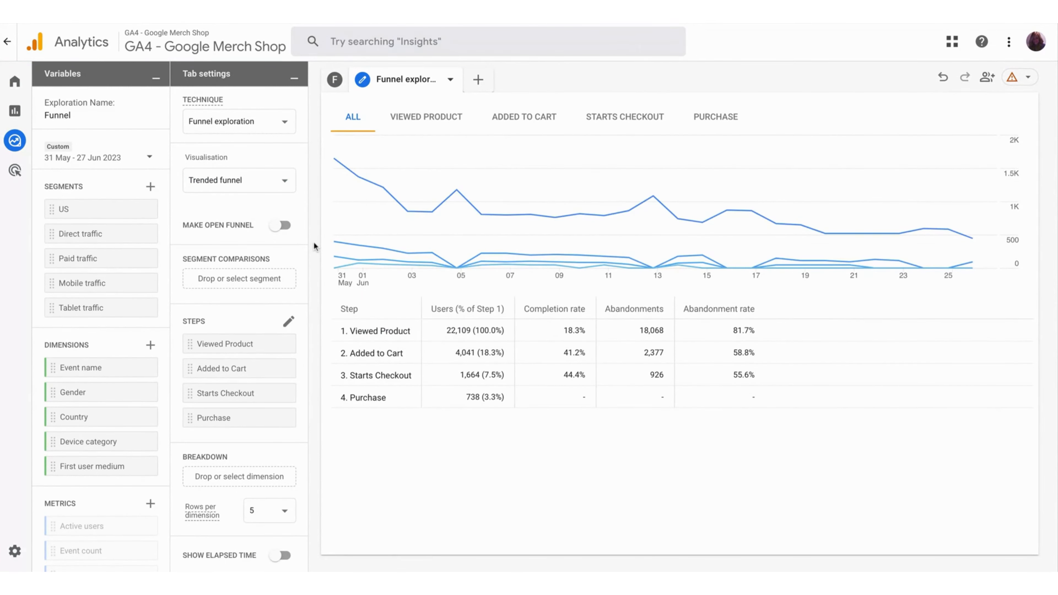
{"action": "left_click", "coordinate": [228, 182]}
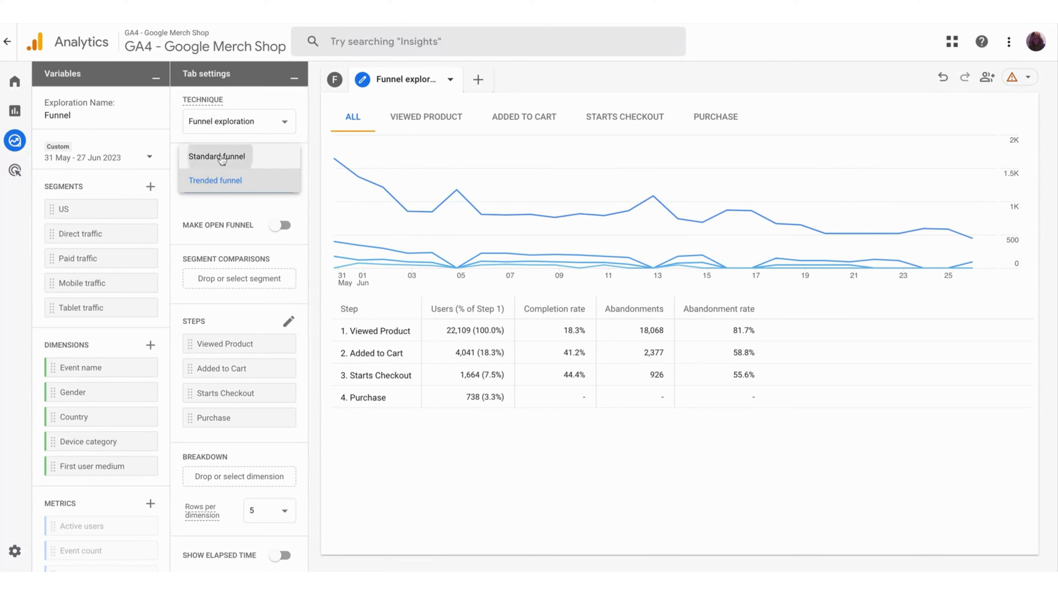
{"action": "left_click", "coordinate": [221, 160]}
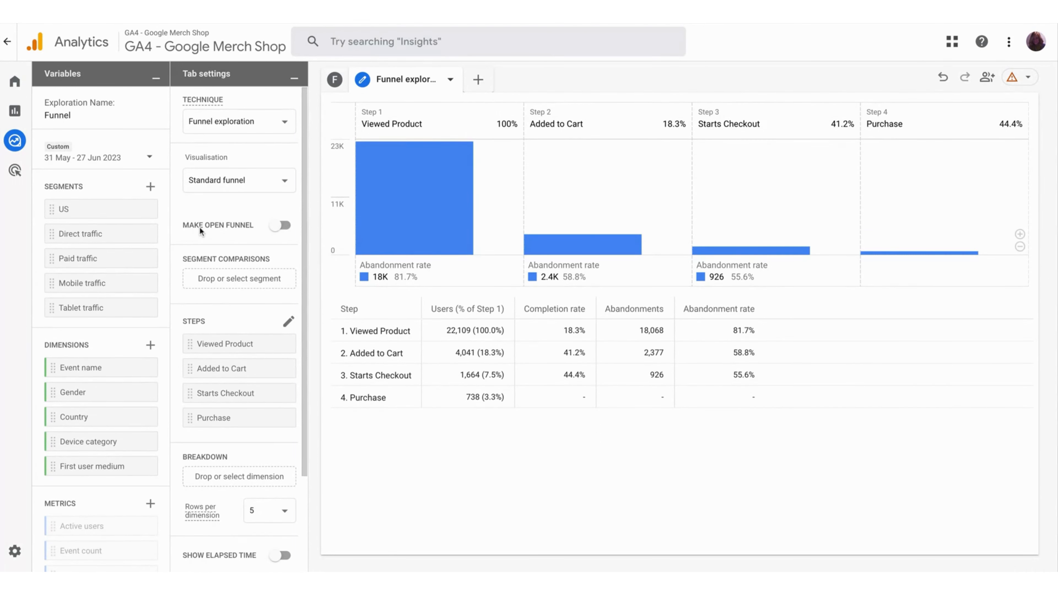
Make the funnel an open funnel, then turn that option off again
{"action": "mouse_move", "coordinate": [200, 229]}
{"action": "left_click", "coordinate": [279, 225]}
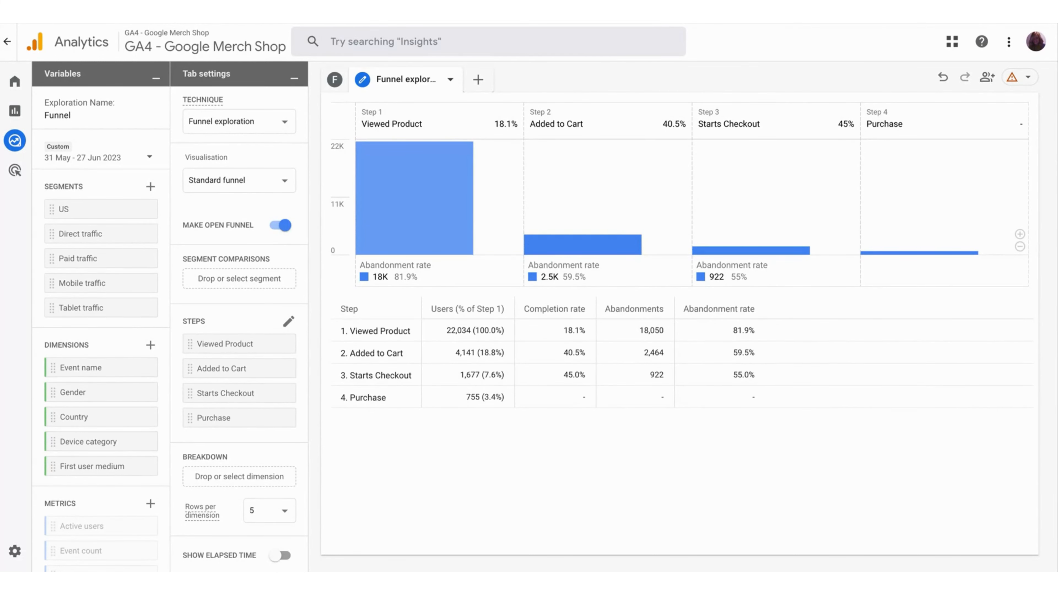
{"action": "left_click", "coordinate": [281, 225]}
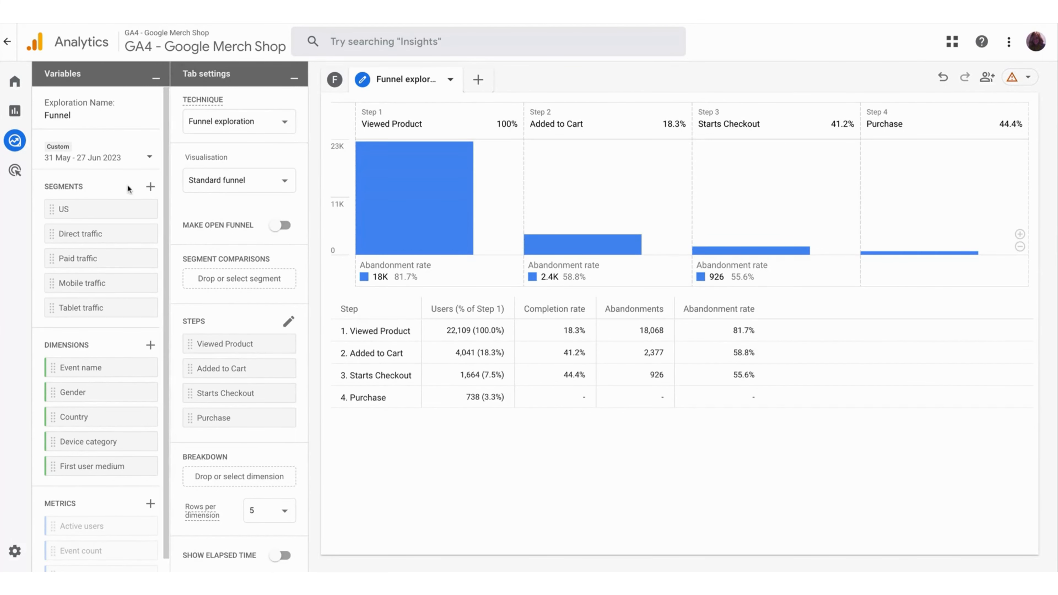
Start building a new segment and browse the Predictive and Templates reference suggestions
{"action": "left_click", "coordinate": [151, 187]}
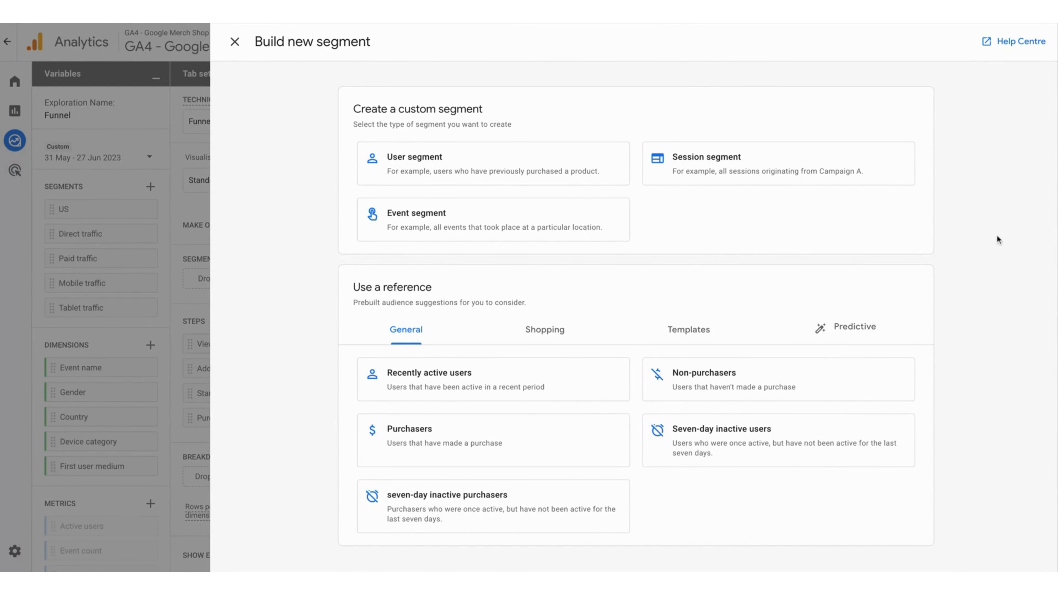
{"action": "left_click", "coordinate": [688, 331]}
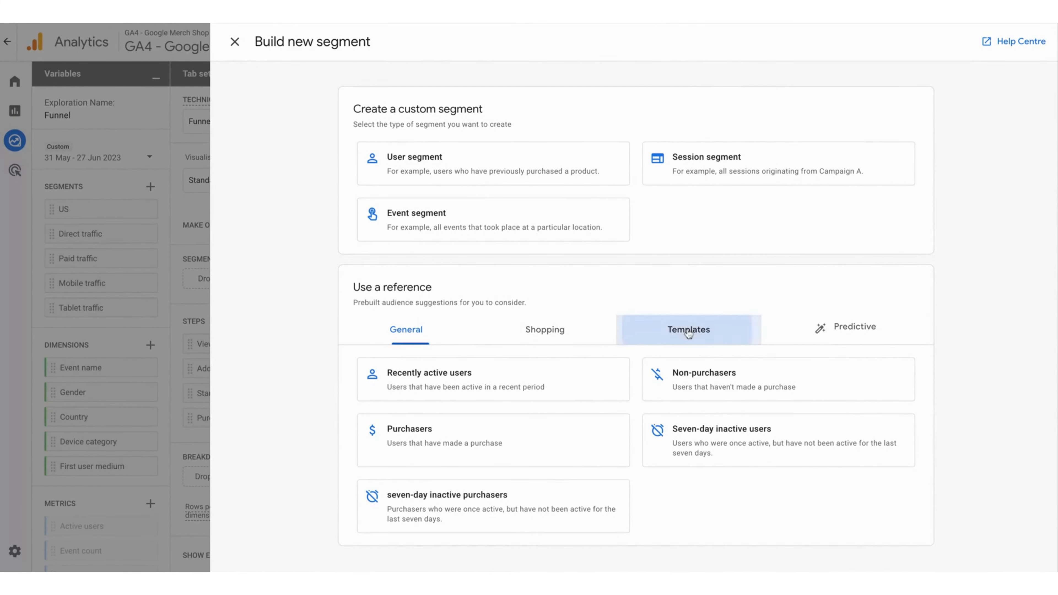
{"action": "left_click", "coordinate": [852, 329]}
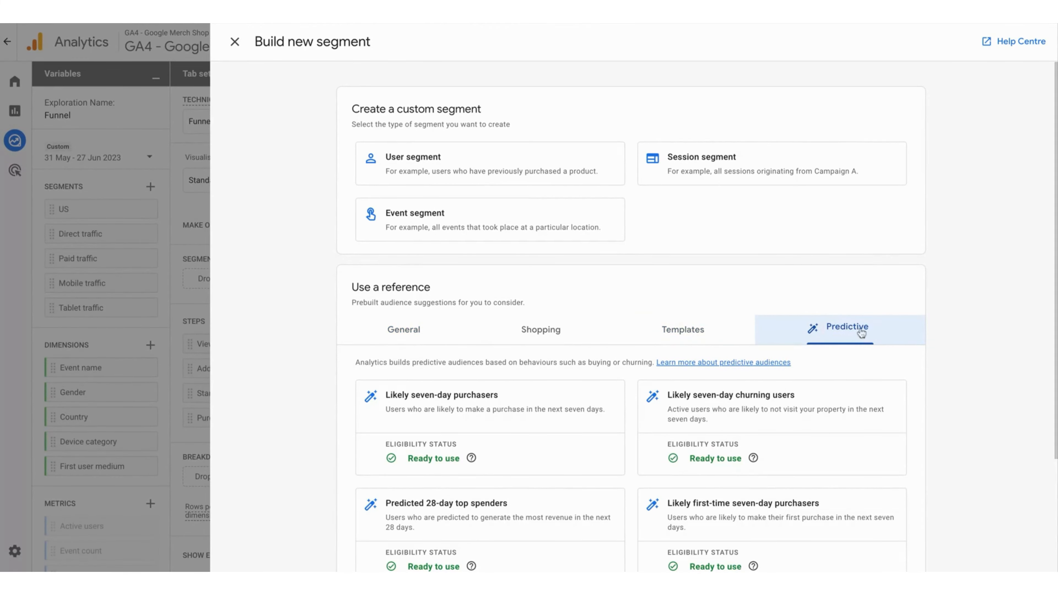
{"action": "scroll", "coordinate": [958, 407], "scroll_direction": "down", "scroll_amount": 4}
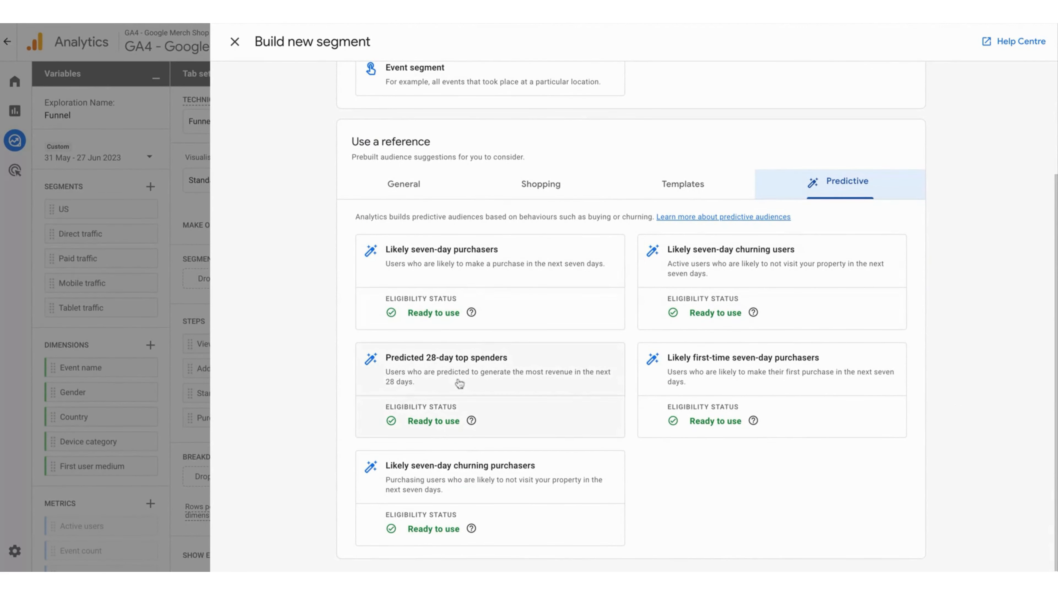
{"action": "left_click", "coordinate": [665, 187]}
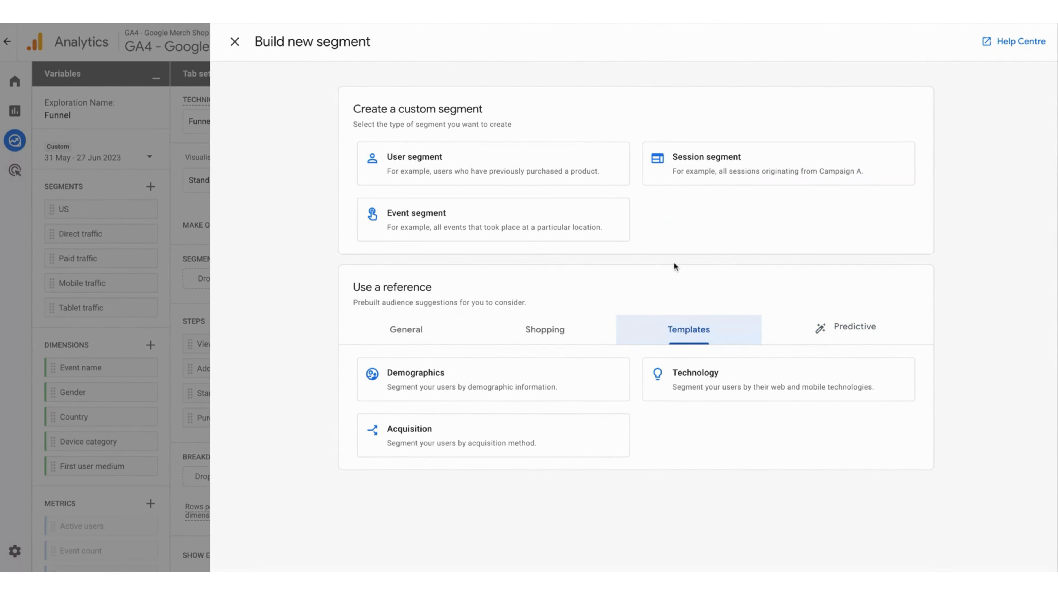
Use the Technology template to include users whose device category contains mobile
{"action": "left_click", "coordinate": [692, 386]}
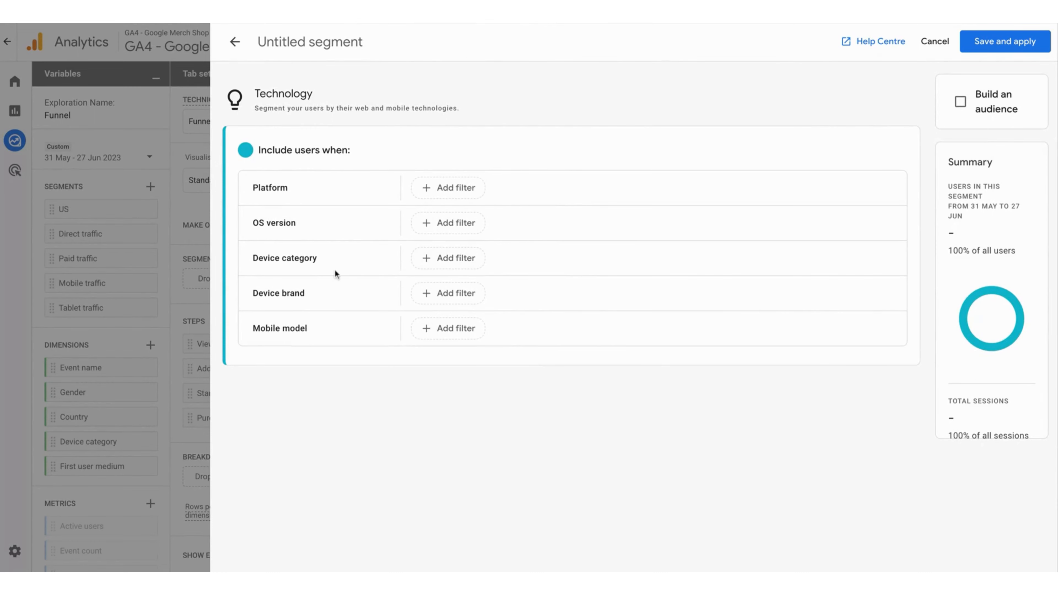
{"action": "left_click", "coordinate": [458, 259]}
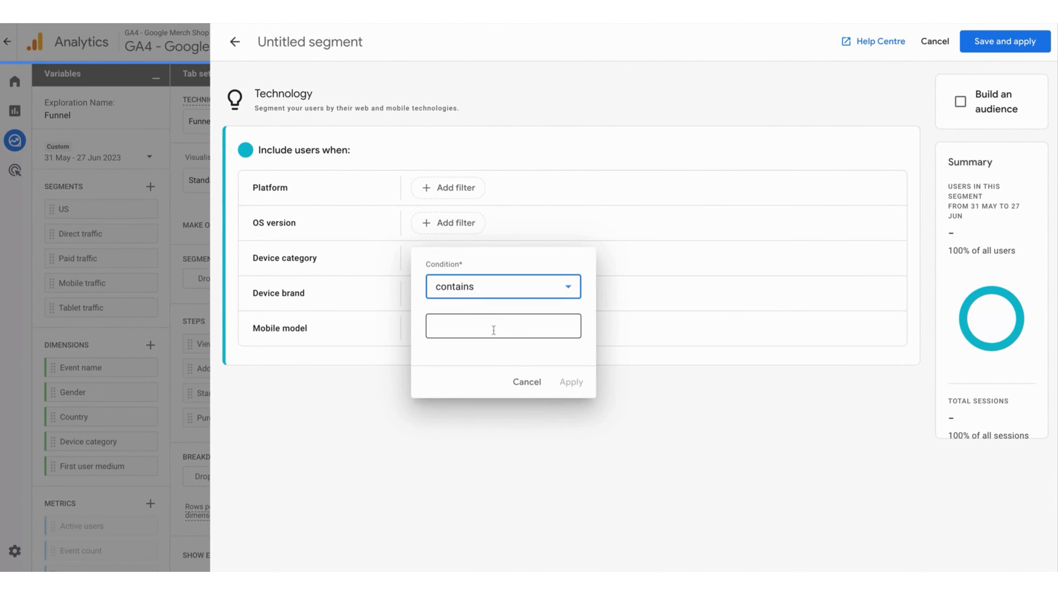
{"action": "left_click", "coordinate": [492, 329]}
{"action": "type", "text": "mobile"}
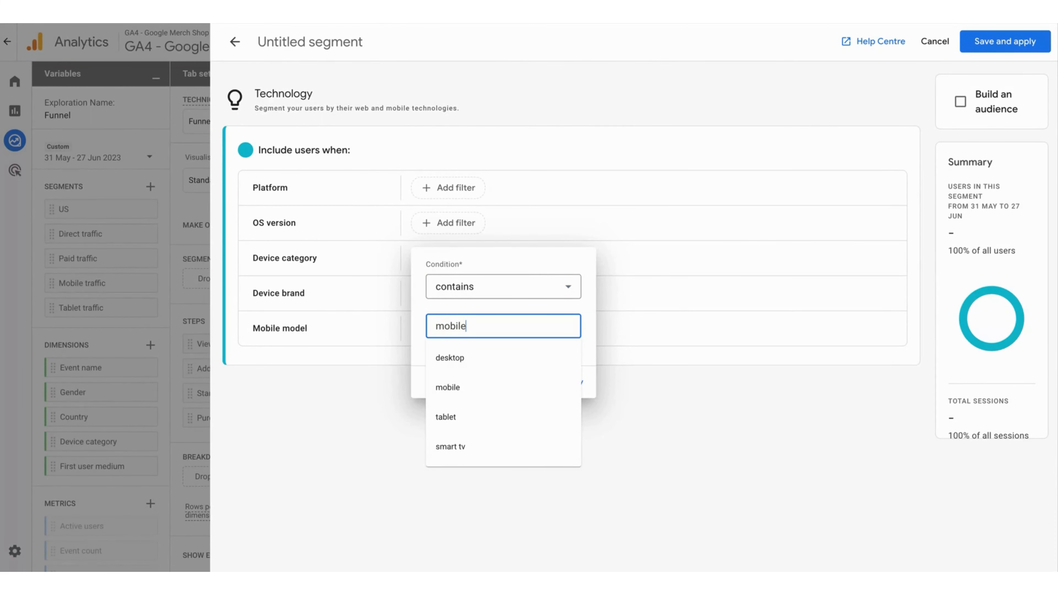
{"action": "left_click", "coordinate": [491, 393]}
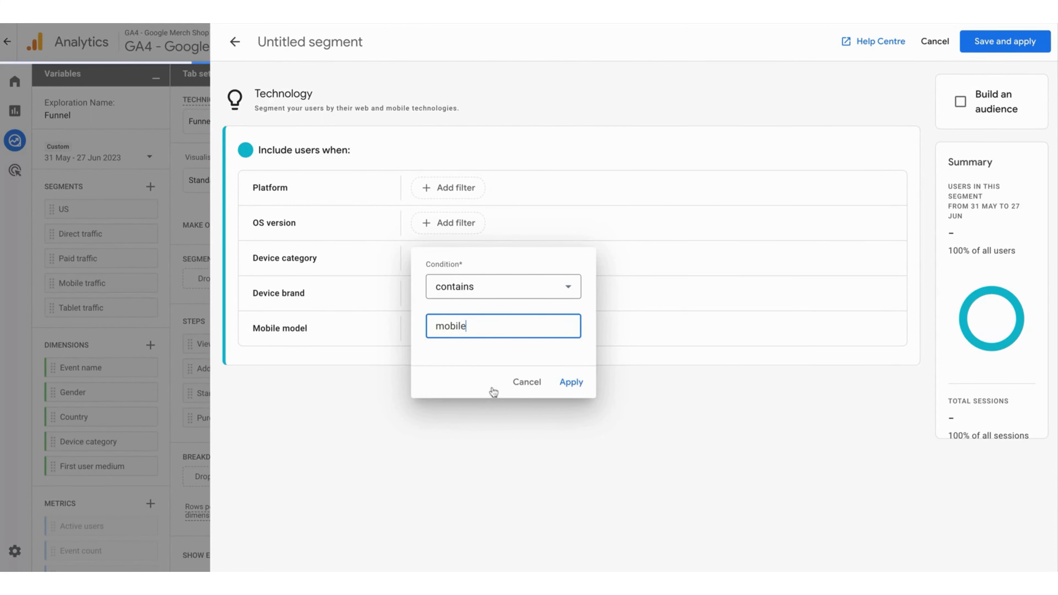
{"action": "left_click", "coordinate": [571, 382]}
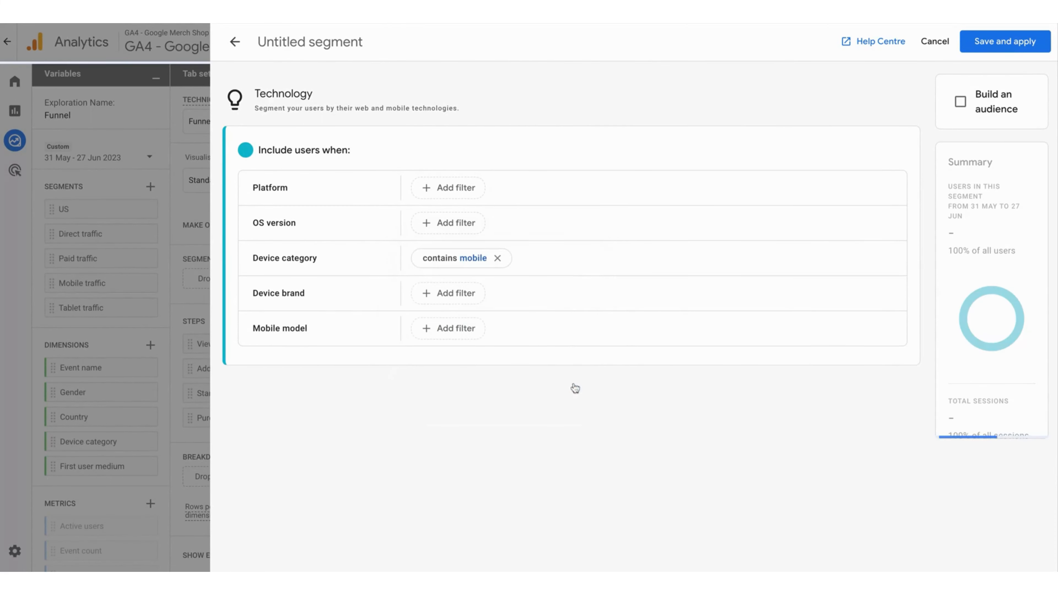
Name the segment Mobile Devices, then save it and apply it to the funnel
{"action": "left_click", "coordinate": [339, 42]}
{"action": "type", "text": "Mo"}
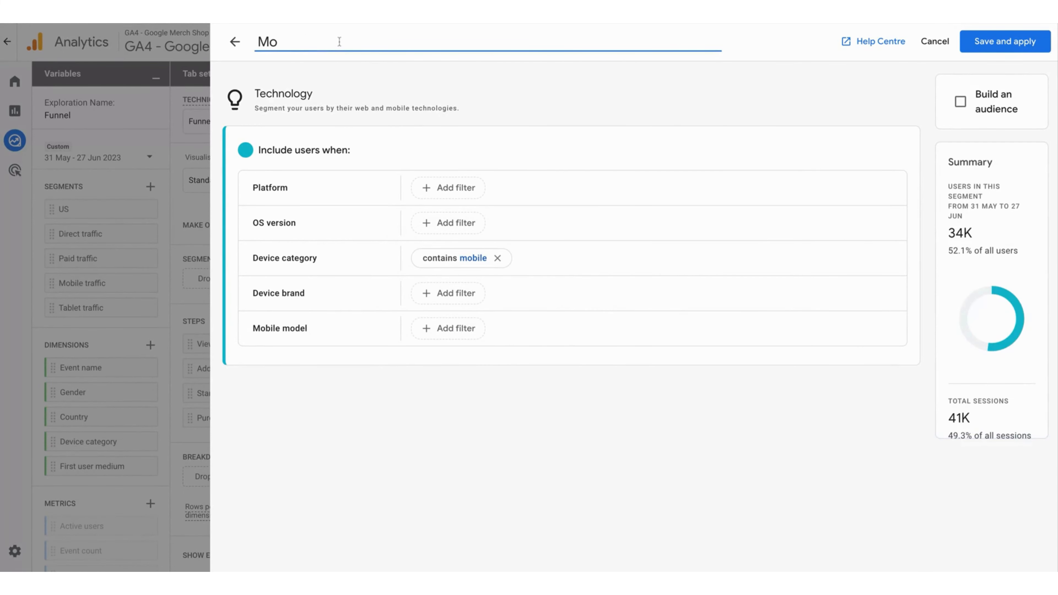
{"action": "type", "text": "bile Devices"}
{"action": "left_click", "coordinate": [1002, 42]}
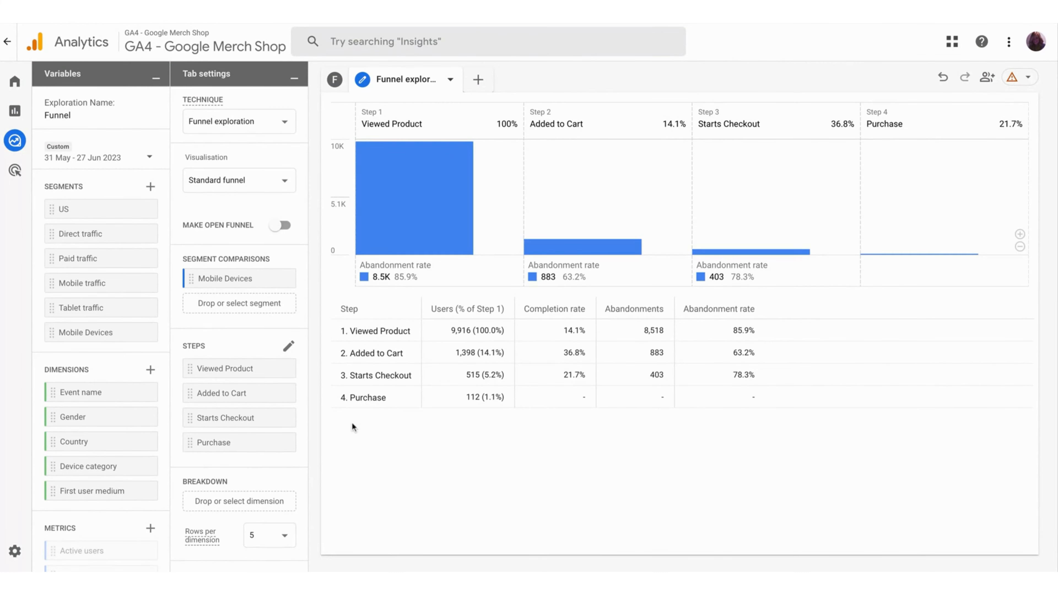
Start another new segment from the Technology template, including users whose device category contains desktop
{"action": "left_click", "coordinate": [150, 187]}
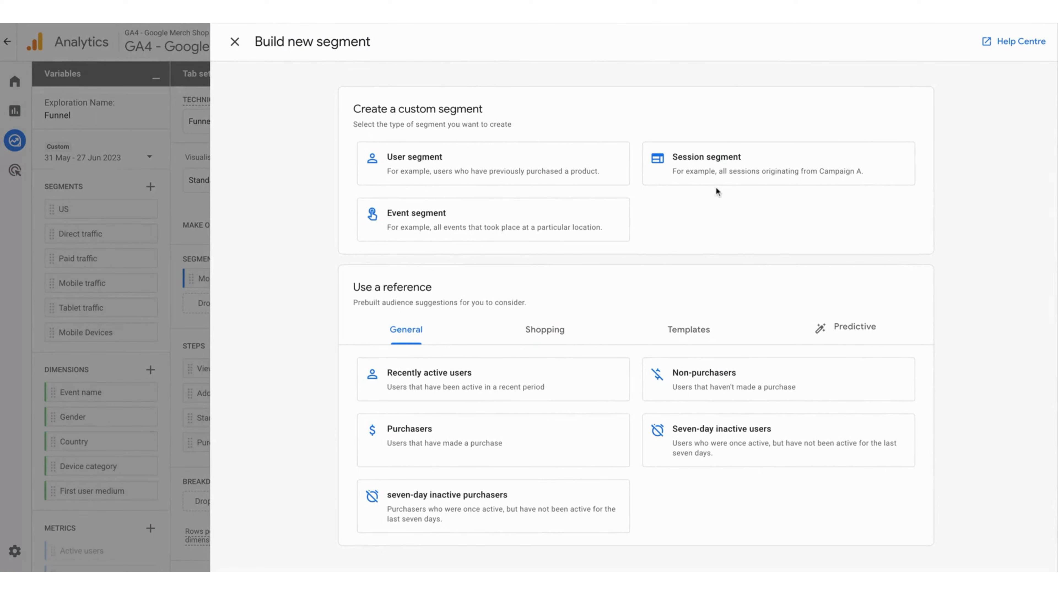
{"action": "left_click", "coordinate": [688, 339]}
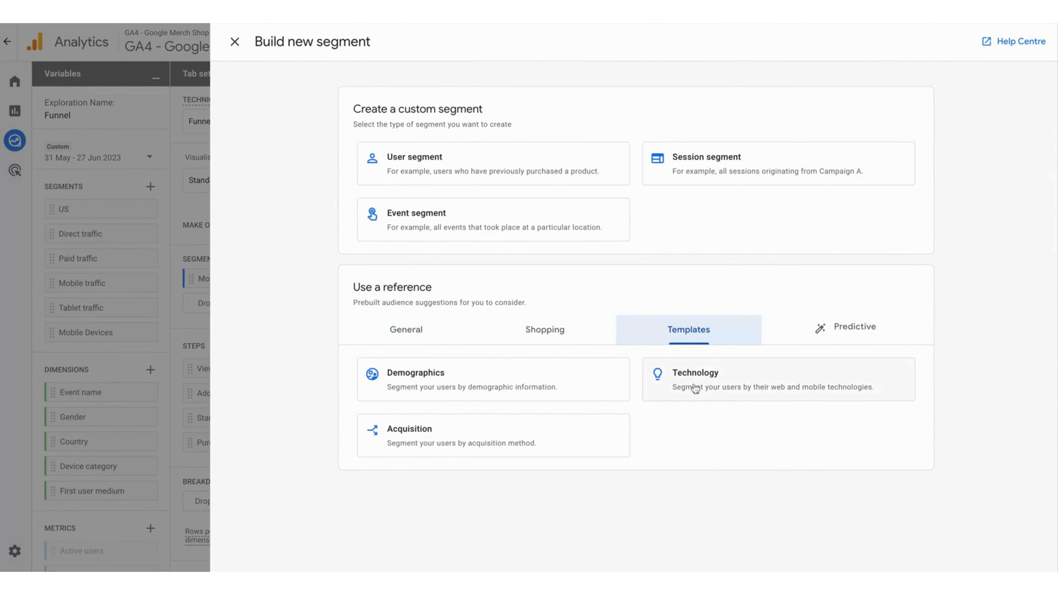
{"action": "left_click", "coordinate": [695, 389]}
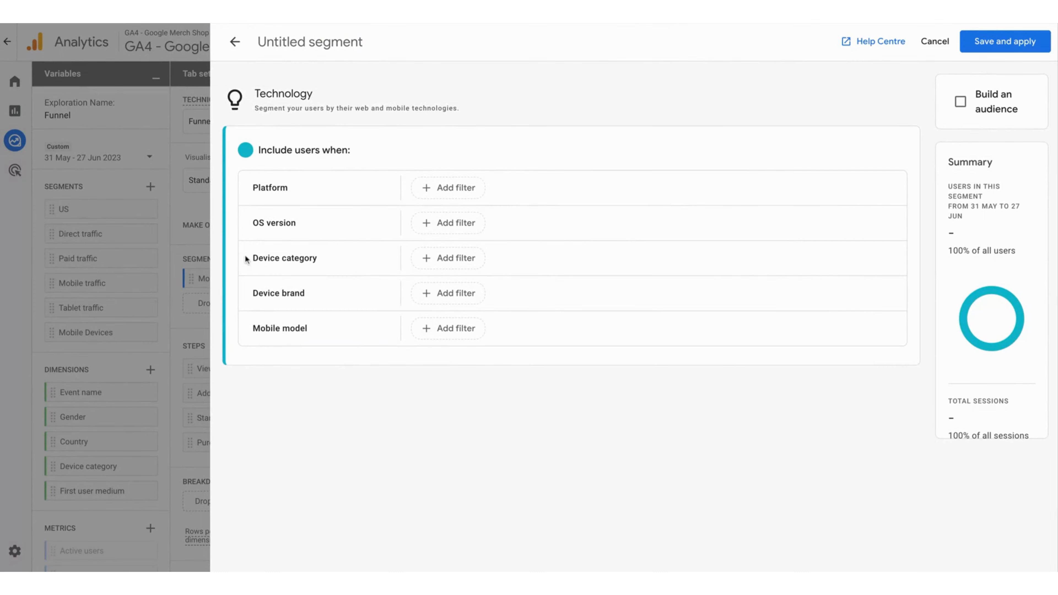
{"action": "left_click", "coordinate": [456, 259]}
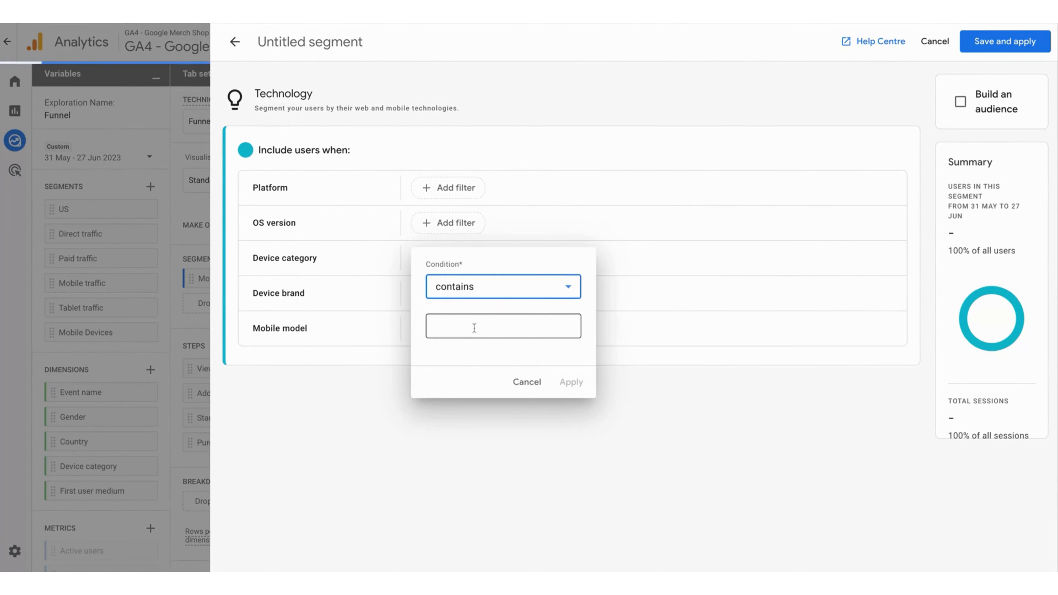
{"action": "left_click", "coordinate": [474, 326]}
{"action": "type", "text": "desktop"}
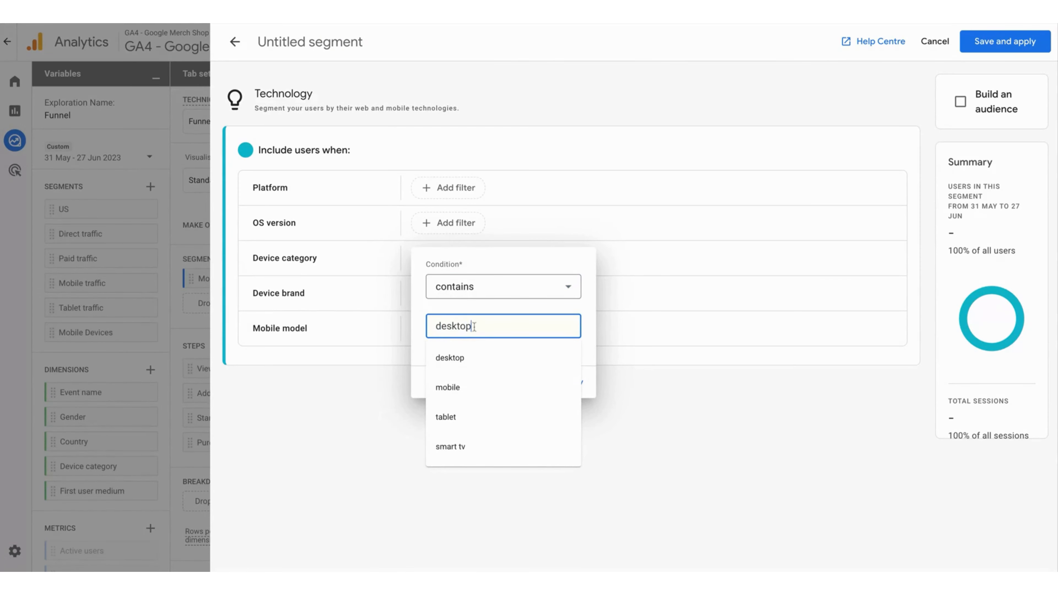
{"action": "left_click", "coordinate": [465, 366]}
{"action": "left_click", "coordinate": [572, 381]}
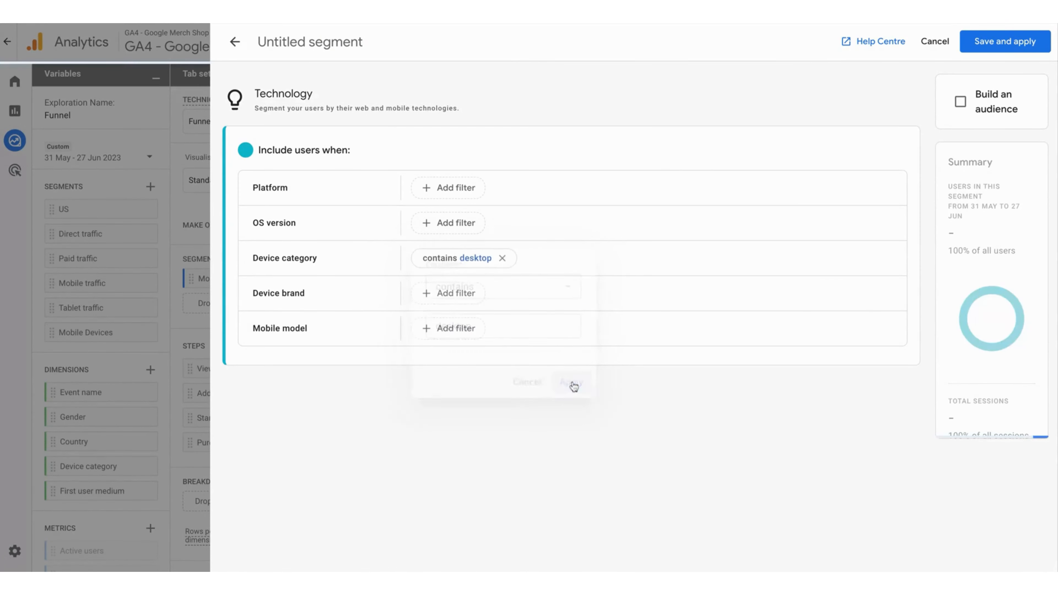
Name the segment Desktop Devices, then save it and apply it to the funnel
{"action": "left_click", "coordinate": [324, 44]}
{"action": "type", "text": "De"}
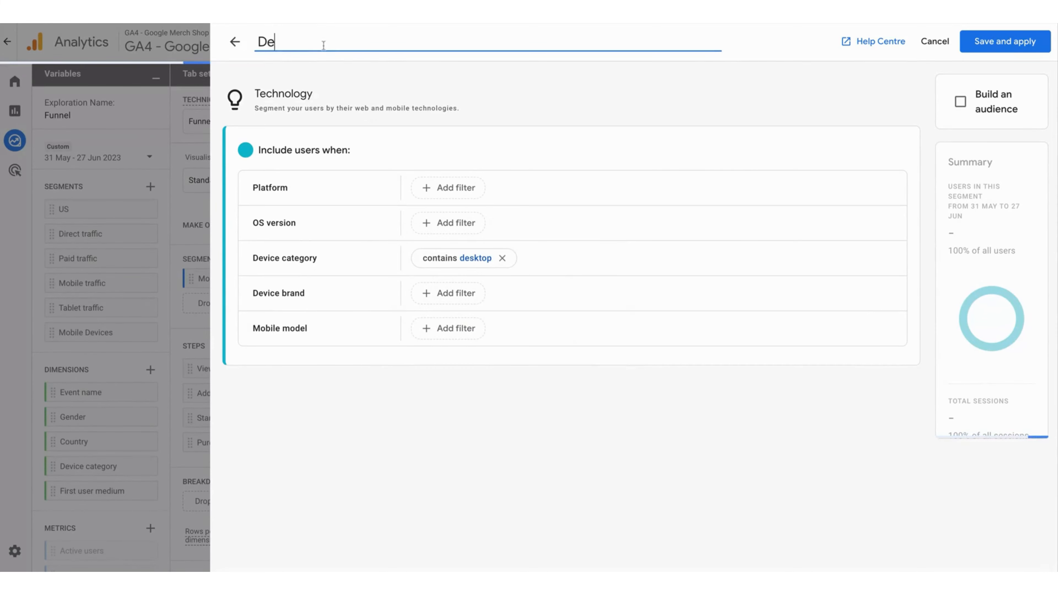
{"action": "type", "text": "sktop Devices"}
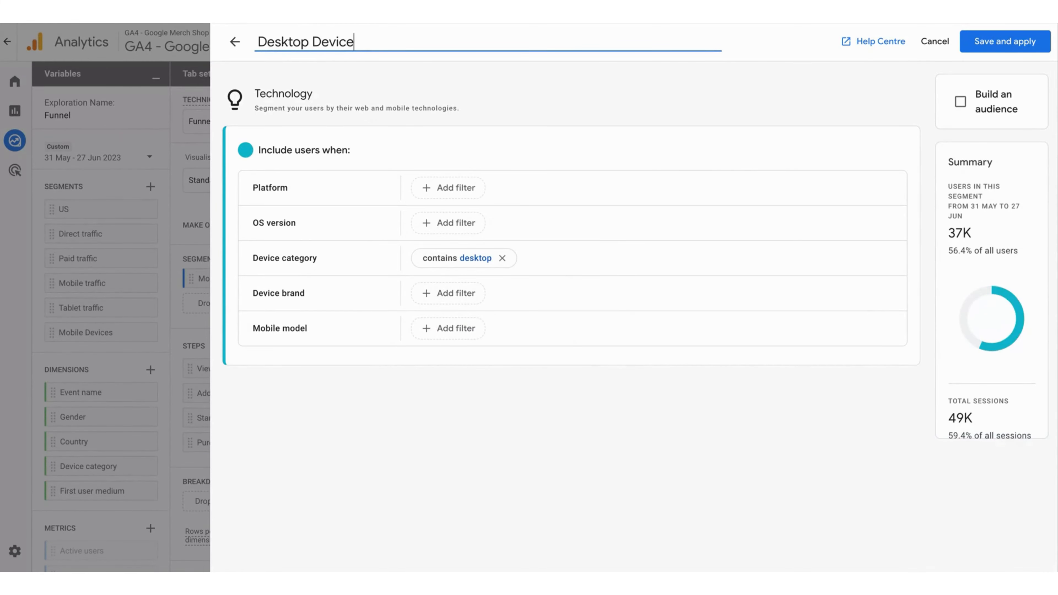
{"action": "left_click", "coordinate": [1014, 44]}
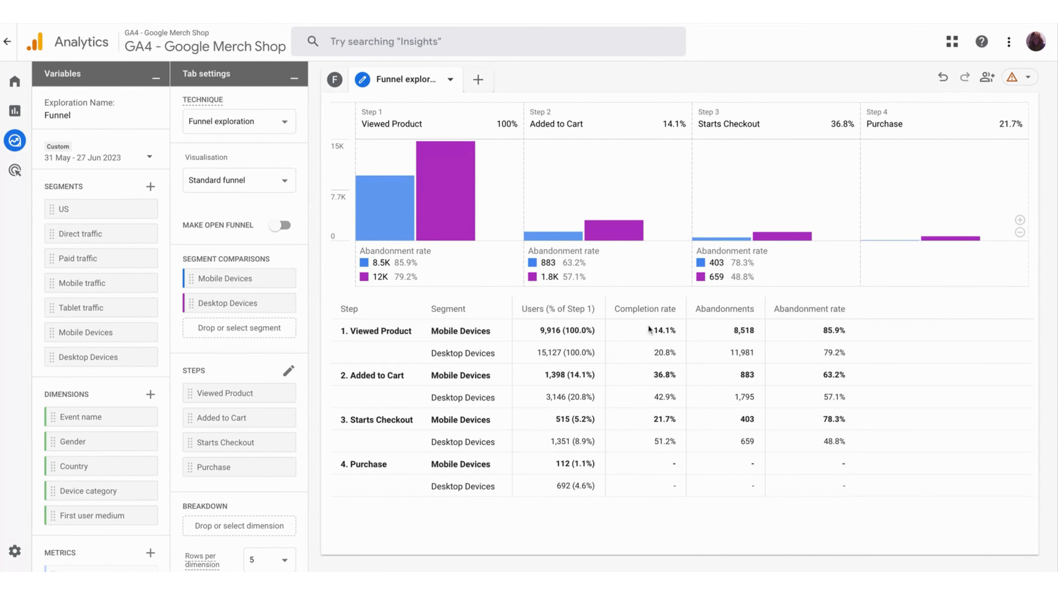
{"action": "mouse_move", "coordinate": [894, 322]}
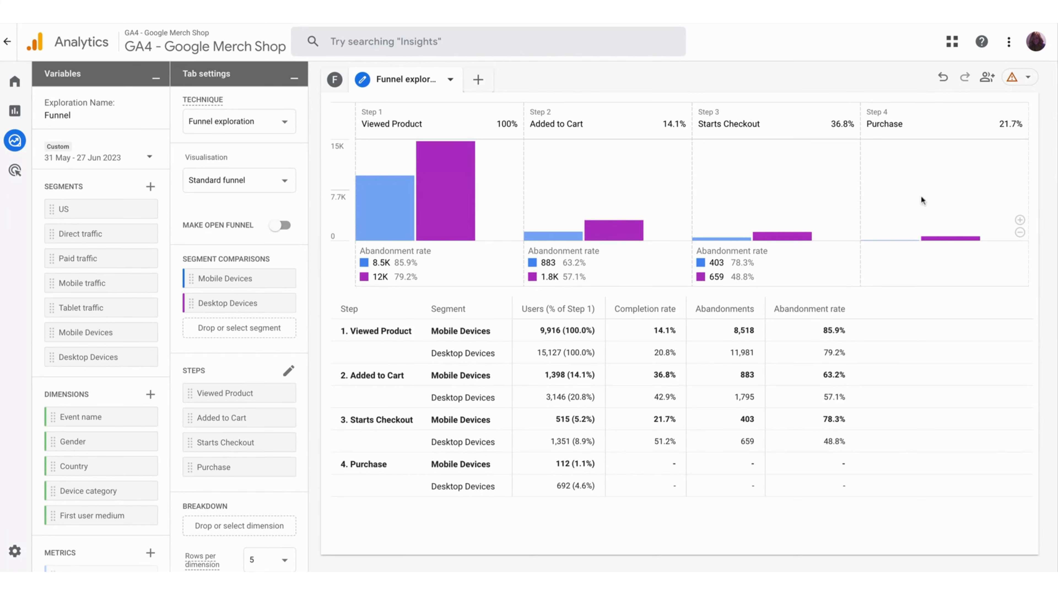
{"action": "mouse_move", "coordinate": [445, 172]}
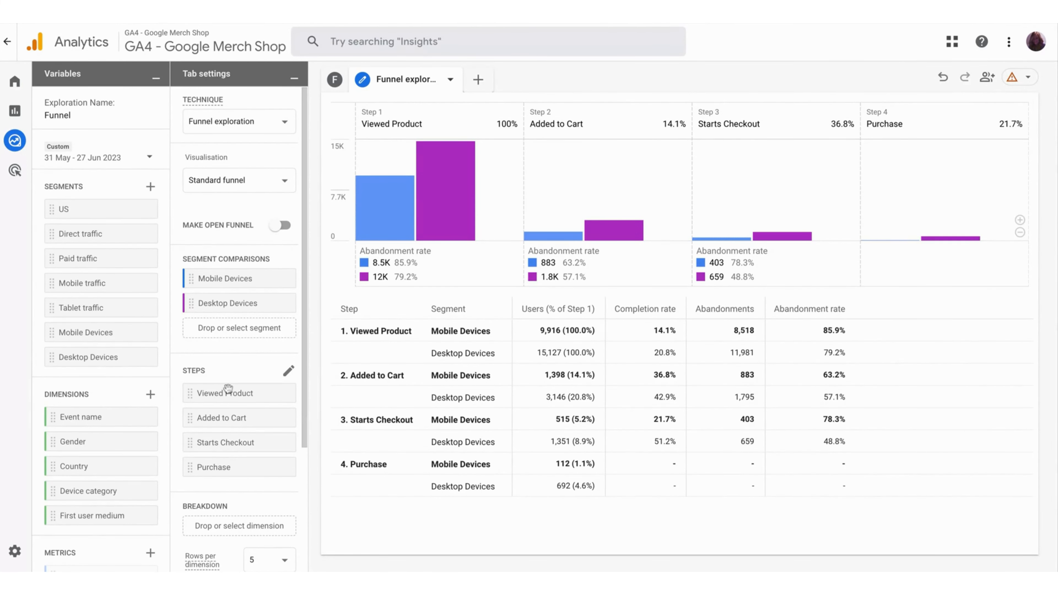
{"action": "mouse_move", "coordinate": [233, 74]}
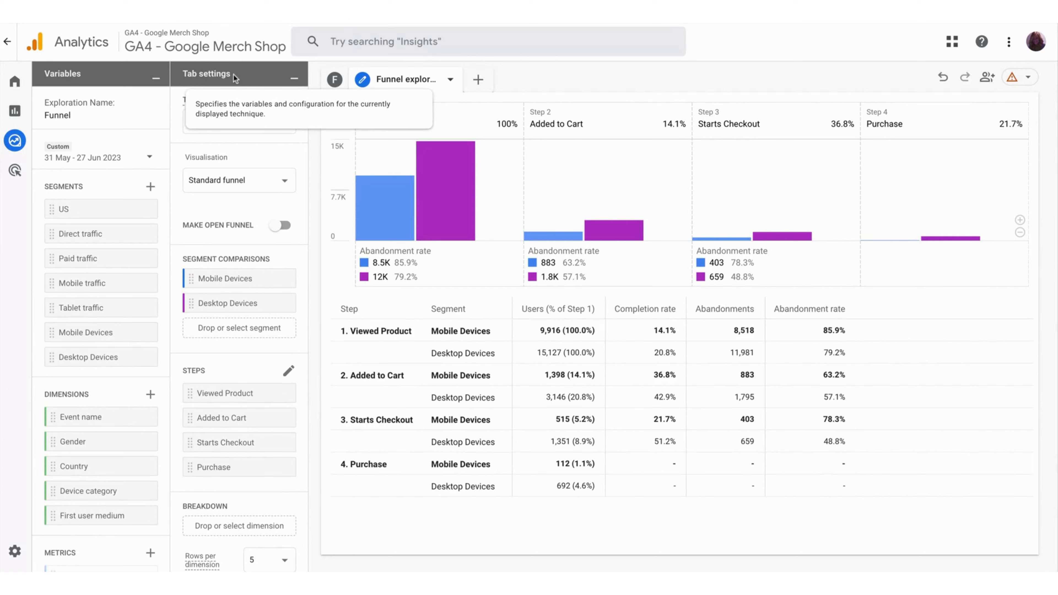